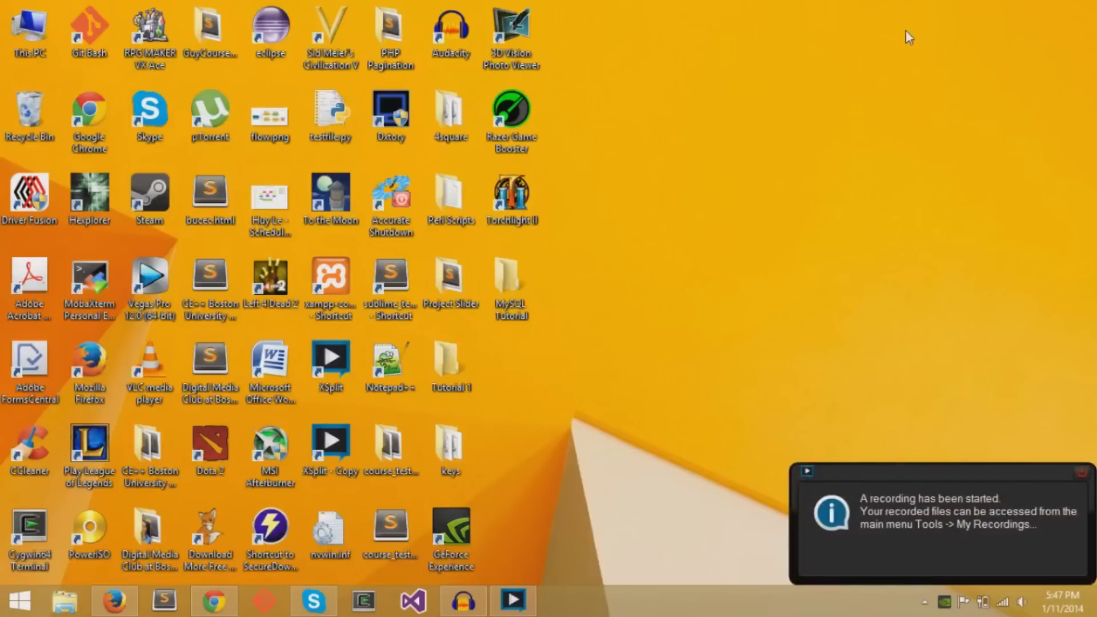
# Search for cmd and run Command Prompt as administrator.
pyautogui.moveTo(1094, 2)
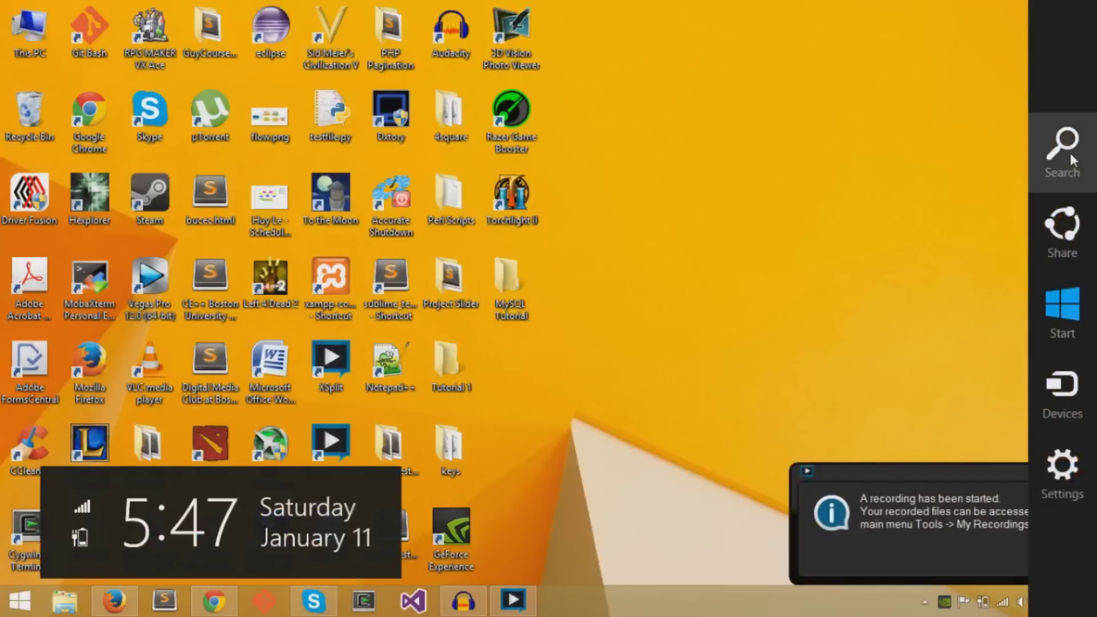
pyautogui.click(1072, 159)
pyautogui.write('cmd')
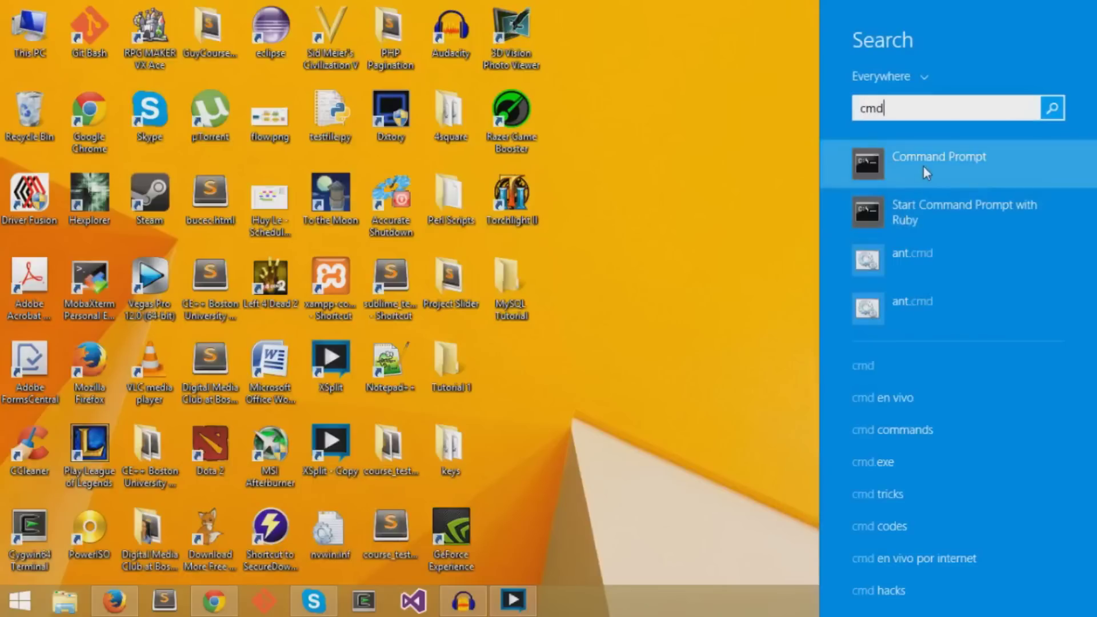
pyautogui.rightClick(906, 157)
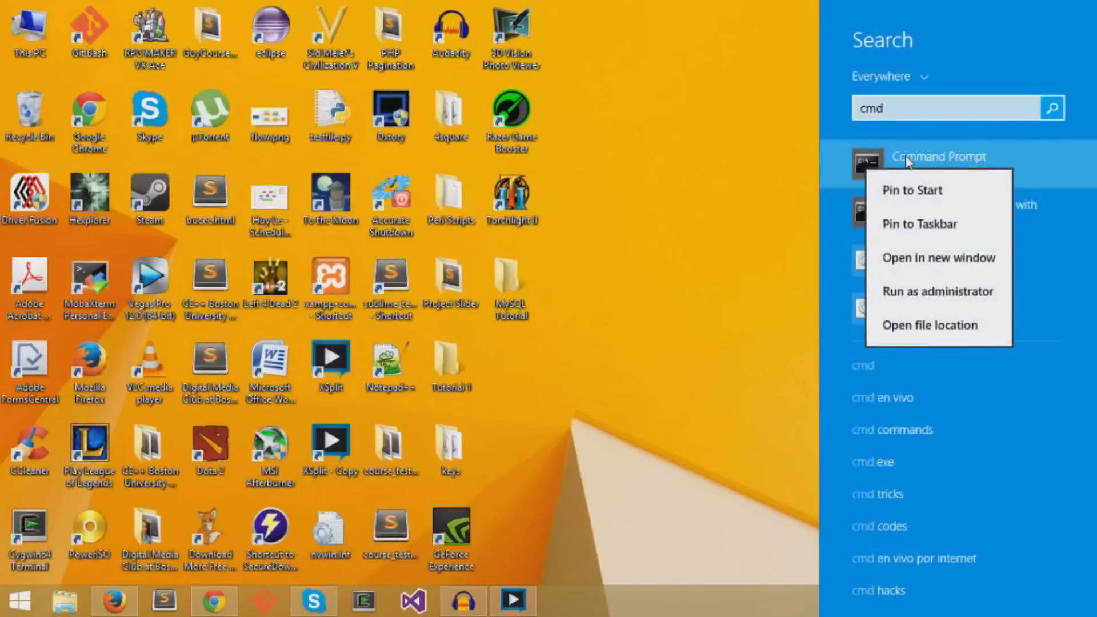
pyautogui.click(901, 293)
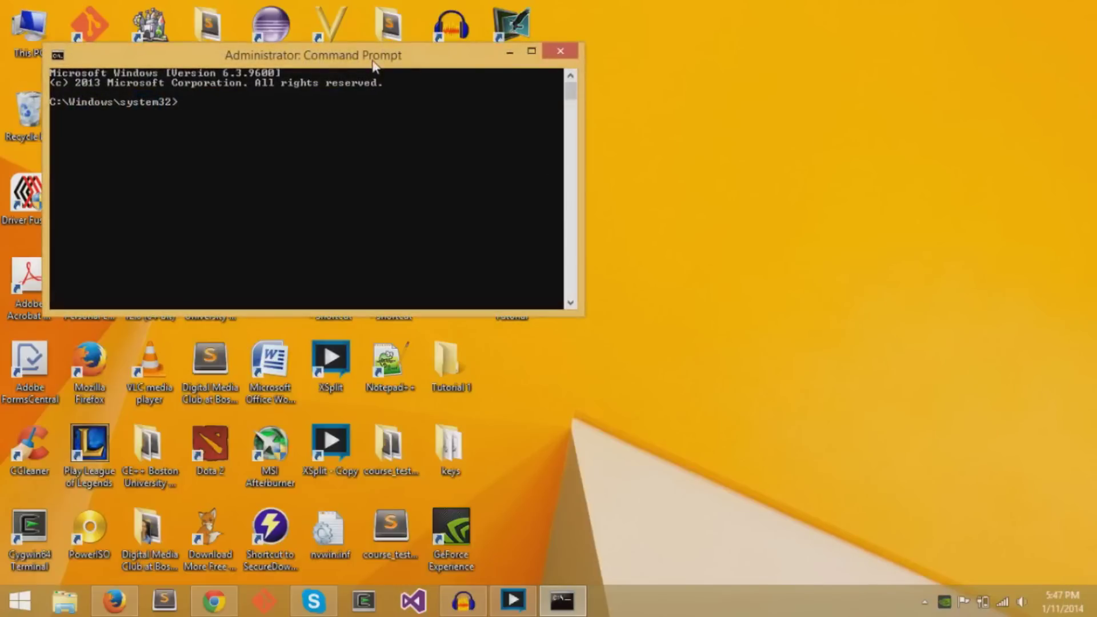
# Run 'wmic os get osarchitecture' to confirm 64-bit Windows, then close the prompt.
pyautogui.moveTo(373, 66); pyautogui.dragTo(633, 165)
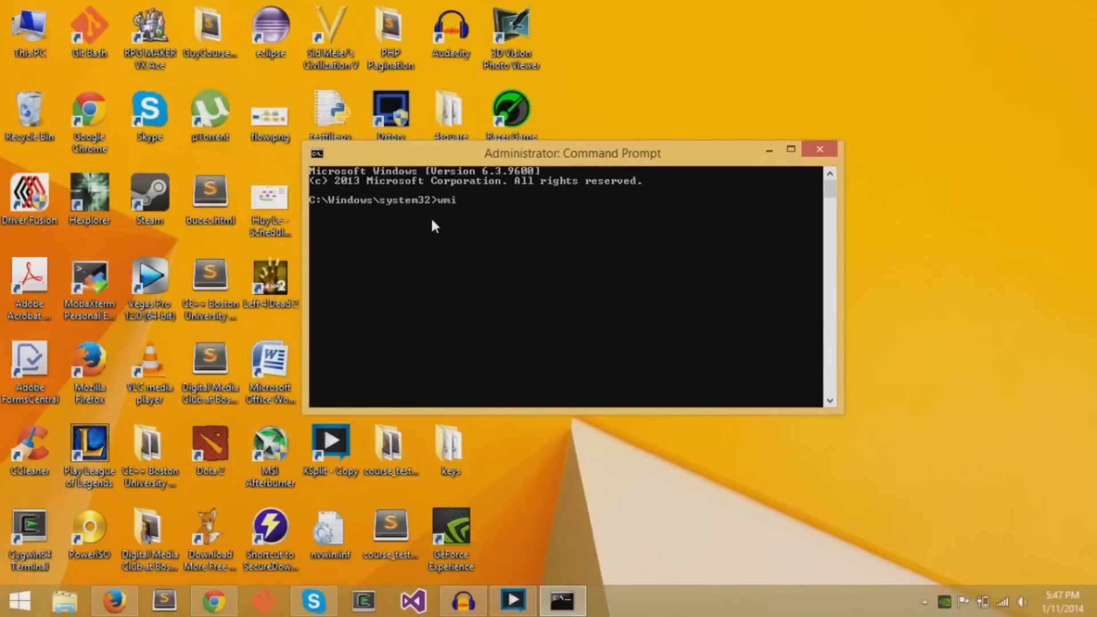
pyautogui.write('wmic os get osarchitecture')
pyautogui.press('Return')
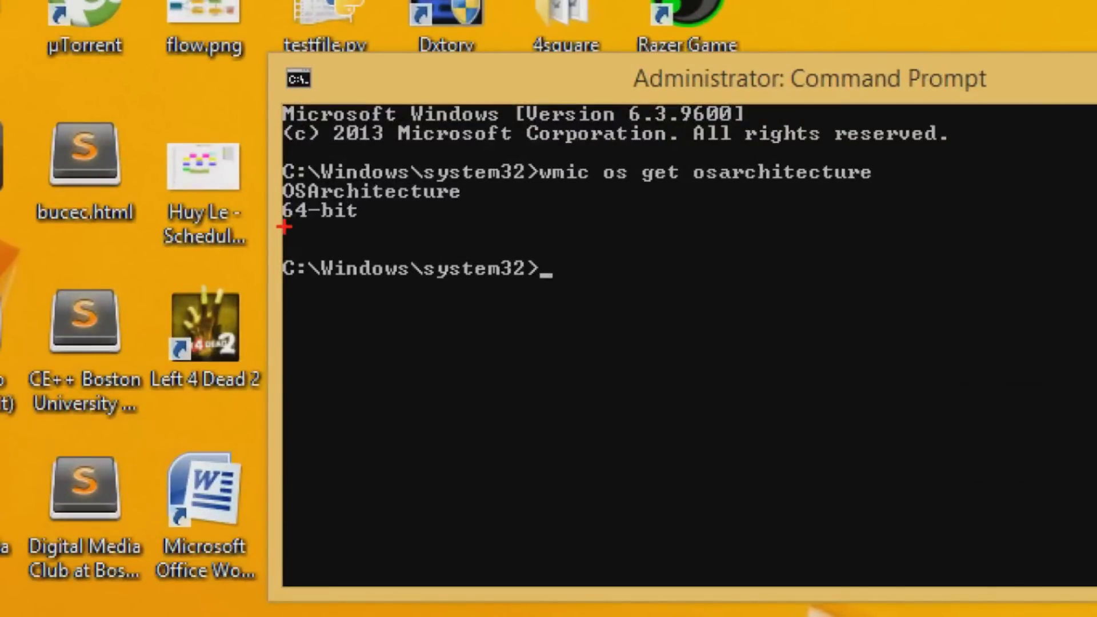
pyautogui.moveTo(284, 228)
pyautogui.mouseDown()
pyautogui.moveTo(334, 242)
pyautogui.moveTo(369, 233)
pyautogui.mouseUp()
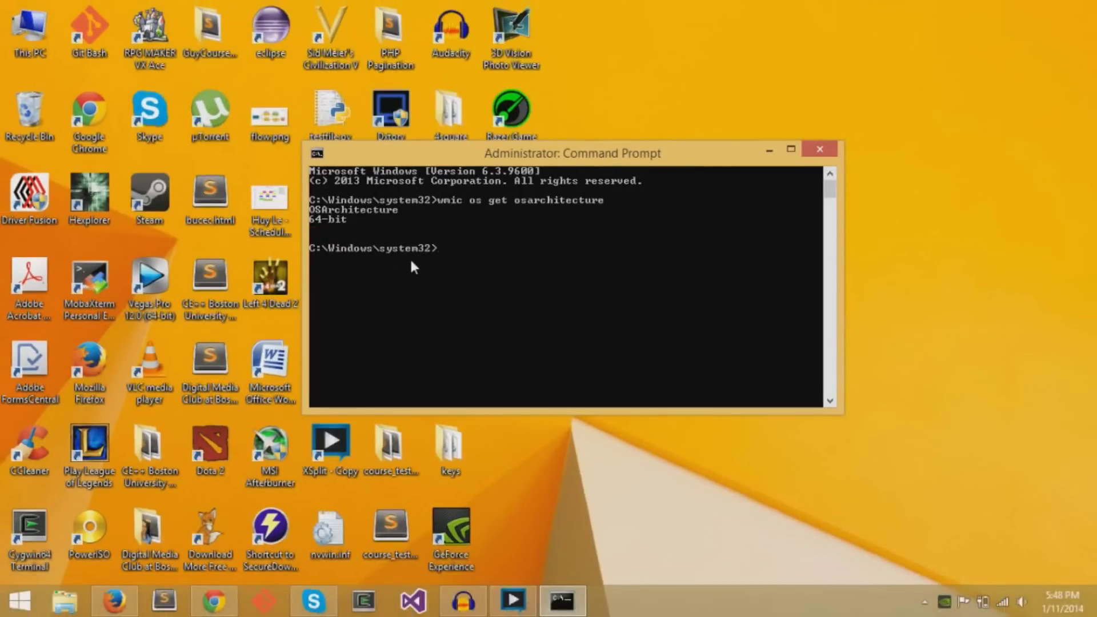
pyautogui.click(818, 151)
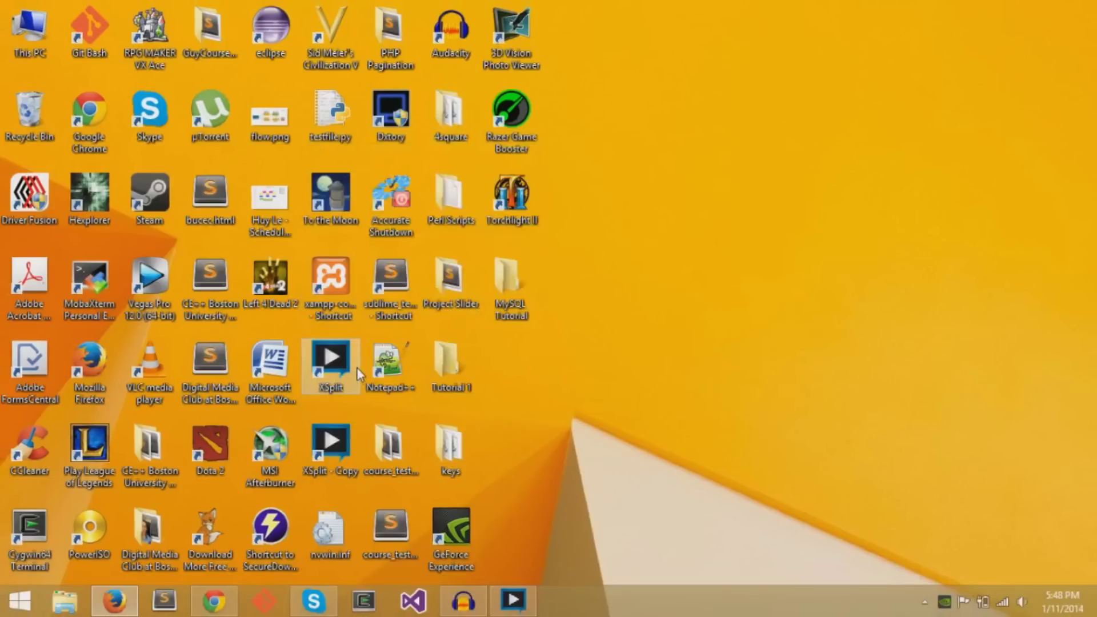
# Switch to Chrome on the ubuntu.com/download/desktop page.
pyautogui.click(225, 610)
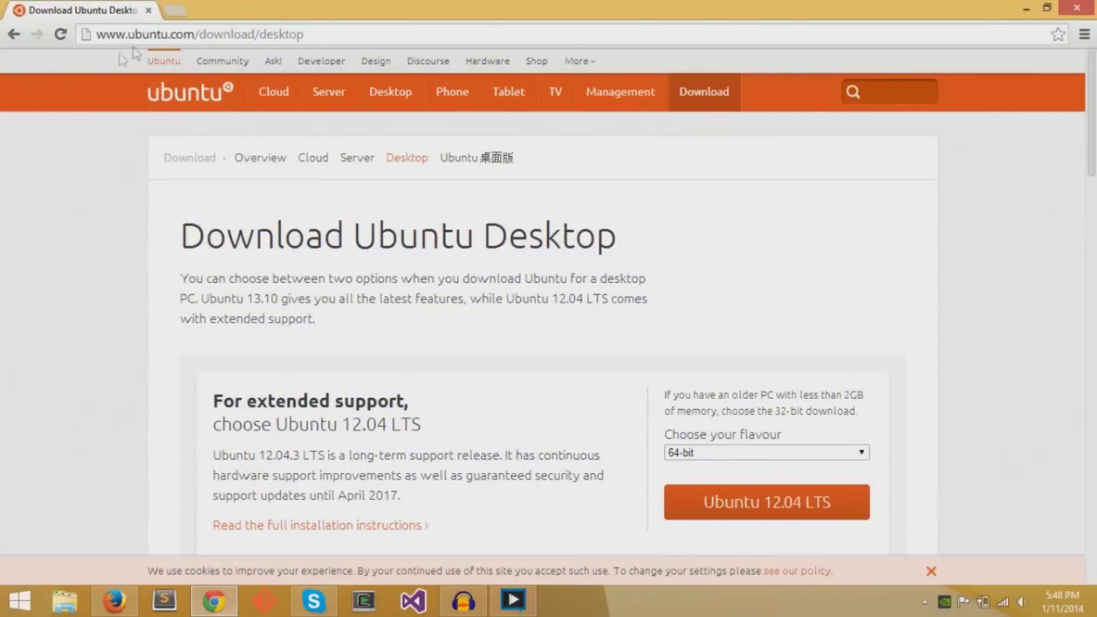
pyautogui.click(179, 35)
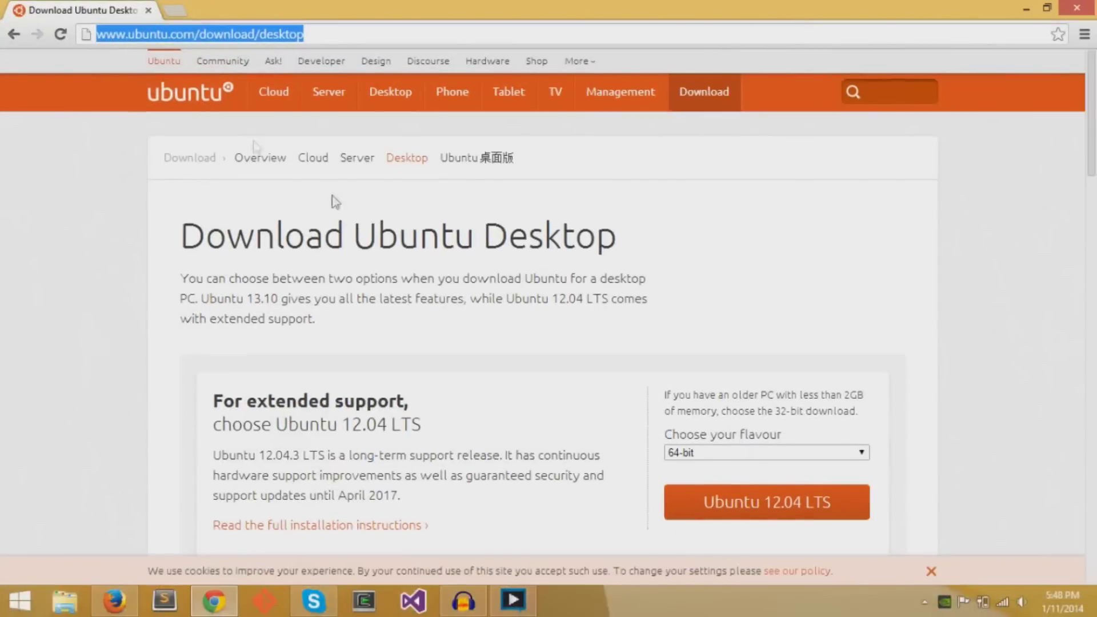
pyautogui.click(693, 247)
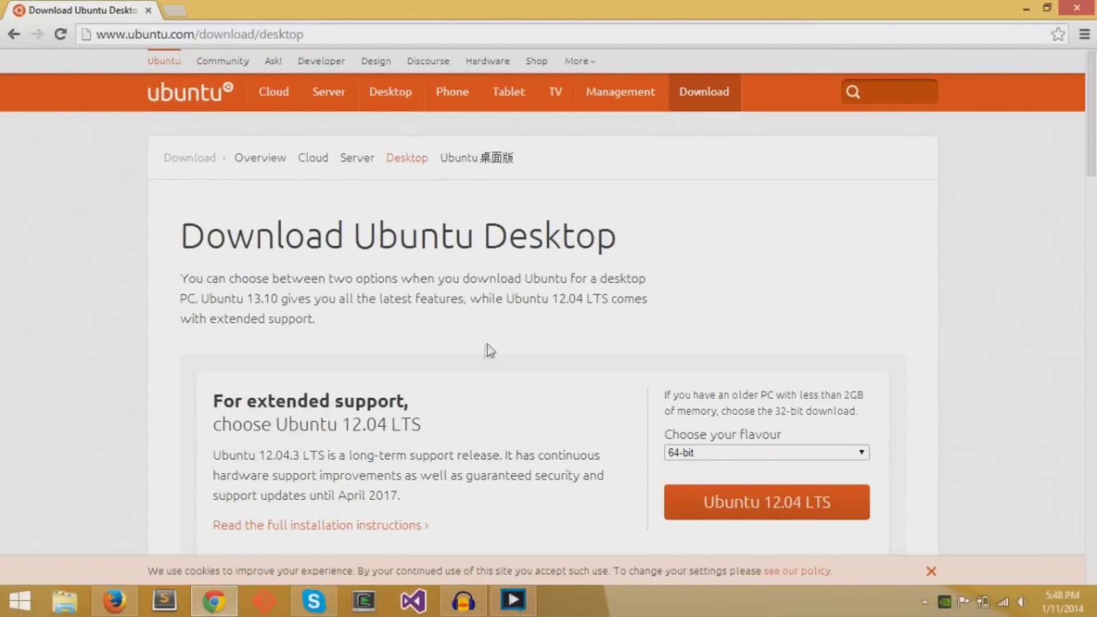
pyautogui.scroll(-3, 489, 348)
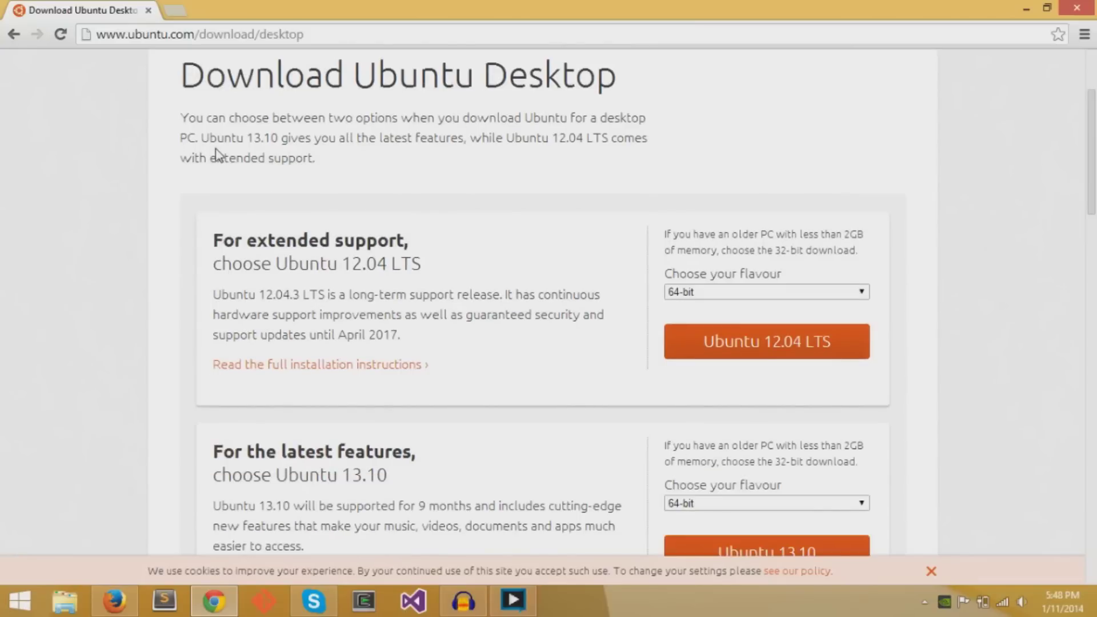
pyautogui.scroll(-3, 498, 280)
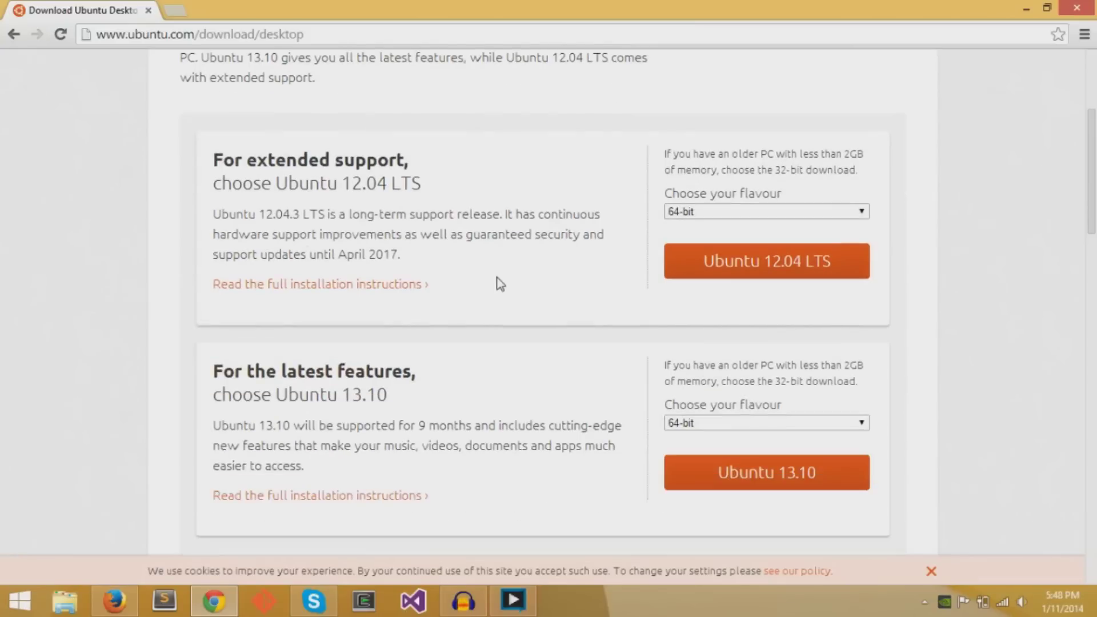
pyautogui.scroll(2, 497, 280)
# Keep 64-bit for both Ubuntu 12.04 and 13.10, then download Ubuntu 13.10.
pyautogui.click(770, 212)
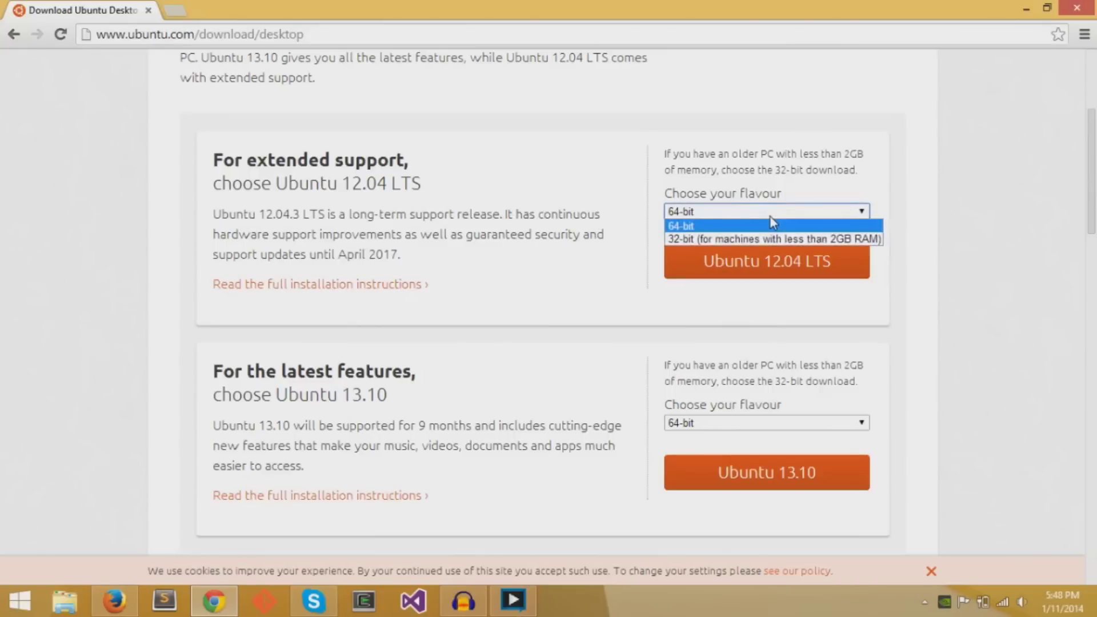
pyautogui.click(771, 217)
pyautogui.click(840, 423)
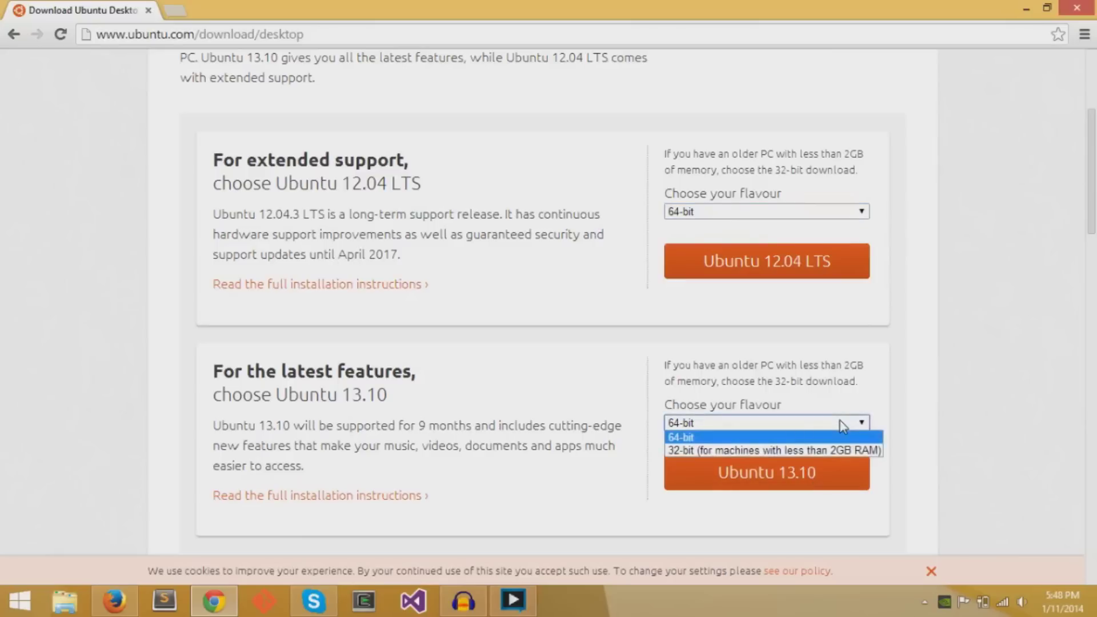
pyautogui.click(842, 424)
pyautogui.scroll(-1, 942, 415)
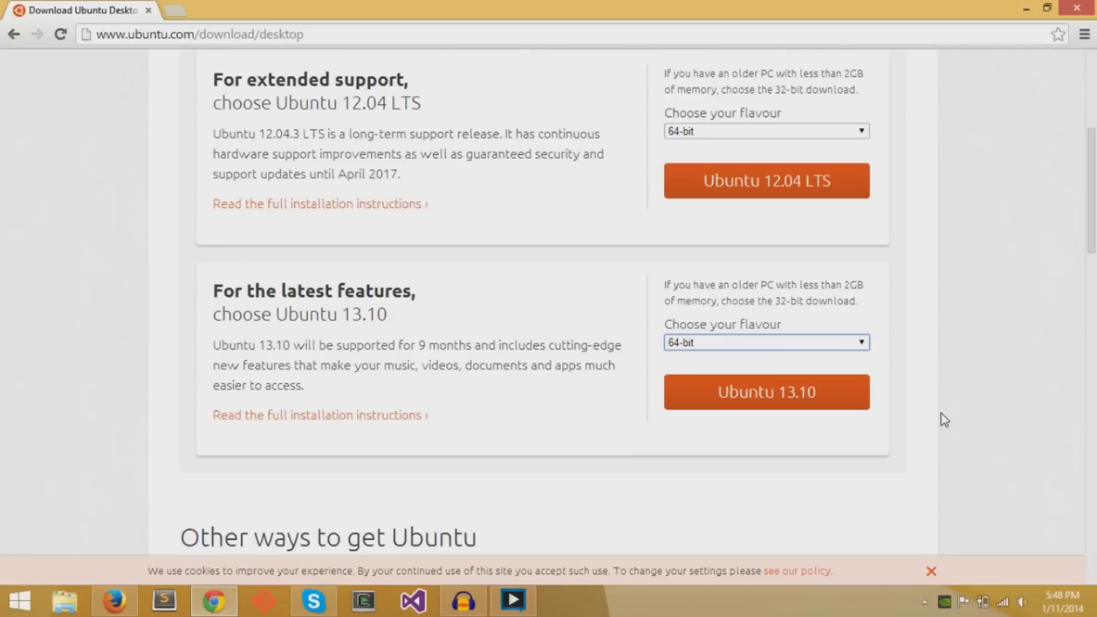
pyautogui.click(787, 407)
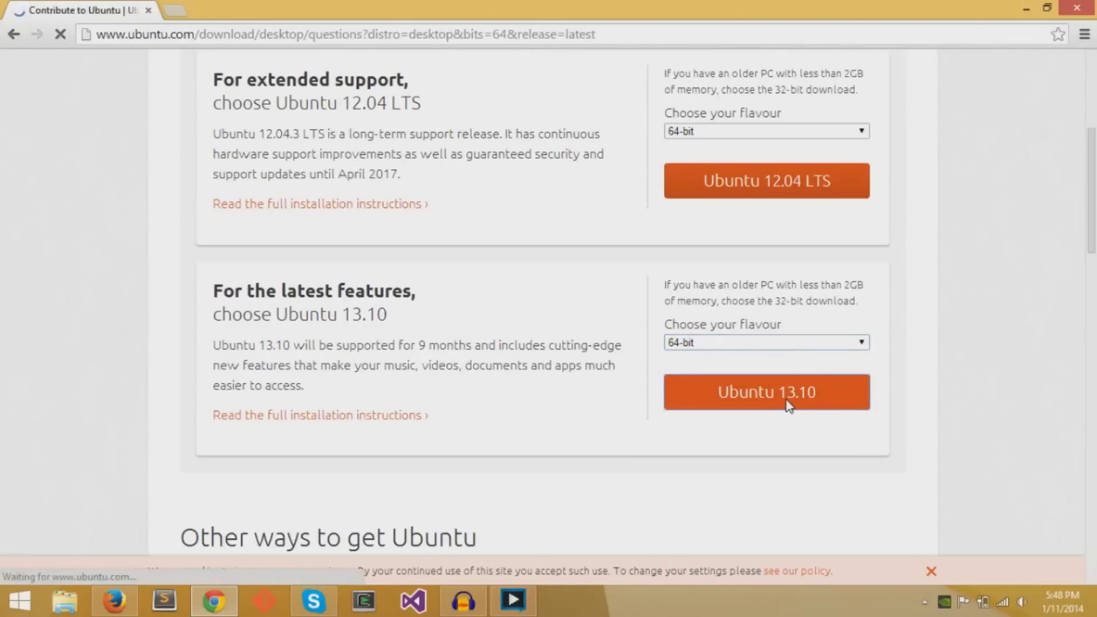
# Set the desktop, performance and next contribution sliders to $0.
pyautogui.scroll(-1, 511, 269)
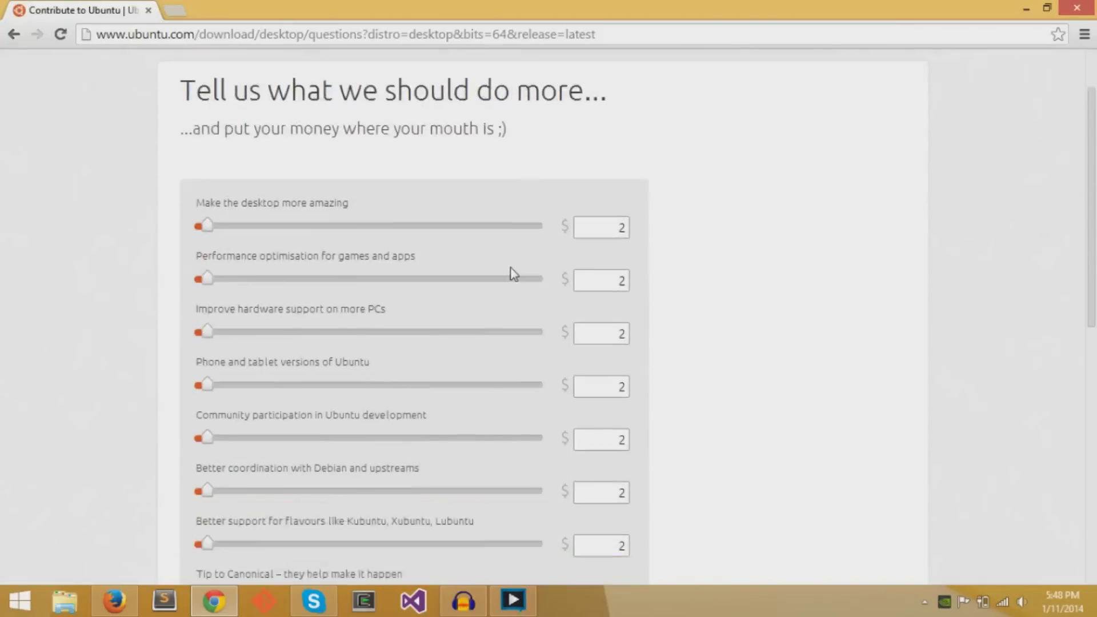
pyautogui.scroll(-8, 511, 268)
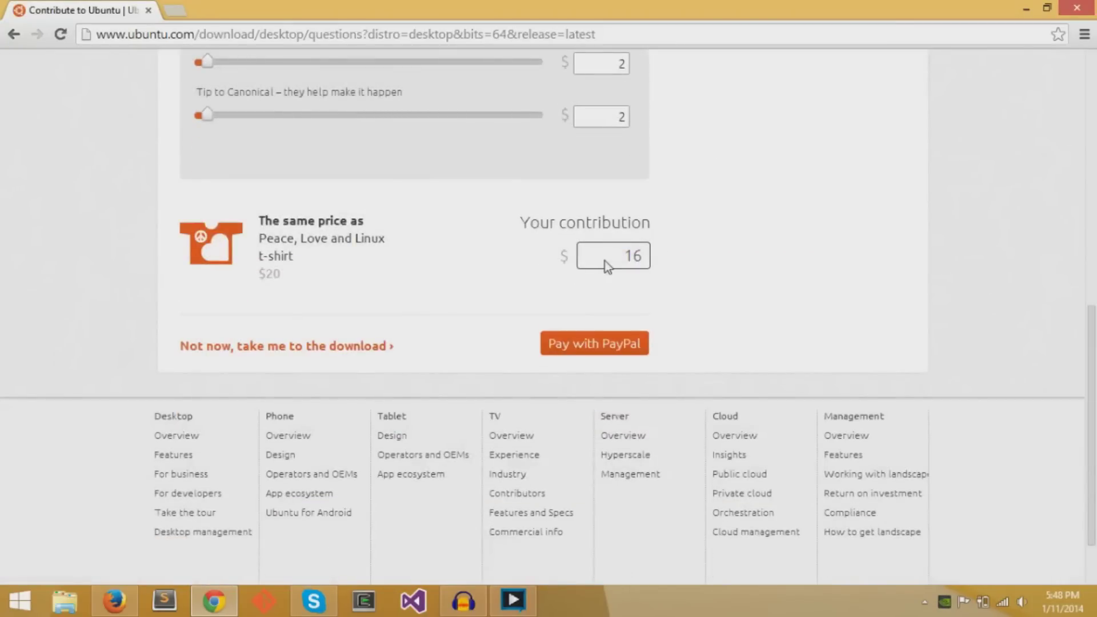
pyautogui.doubleClick(604, 261)
pyautogui.click(682, 269)
pyautogui.scroll(7, 695, 289)
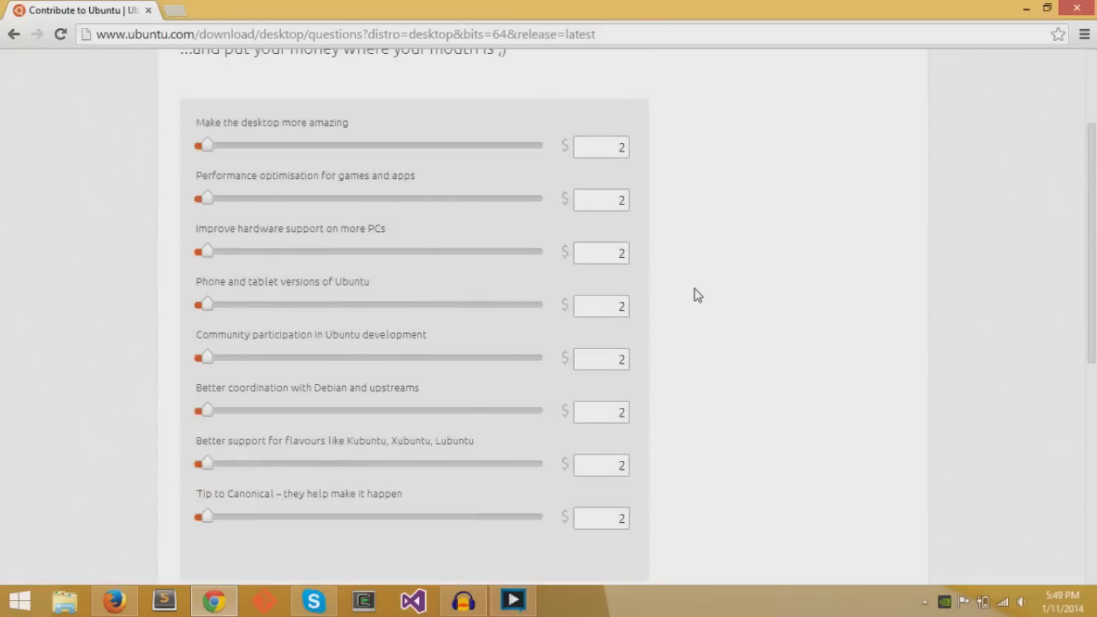
pyautogui.moveTo(205, 147); pyautogui.dragTo(183, 146)
pyautogui.moveTo(207, 201); pyautogui.dragTo(189, 252)
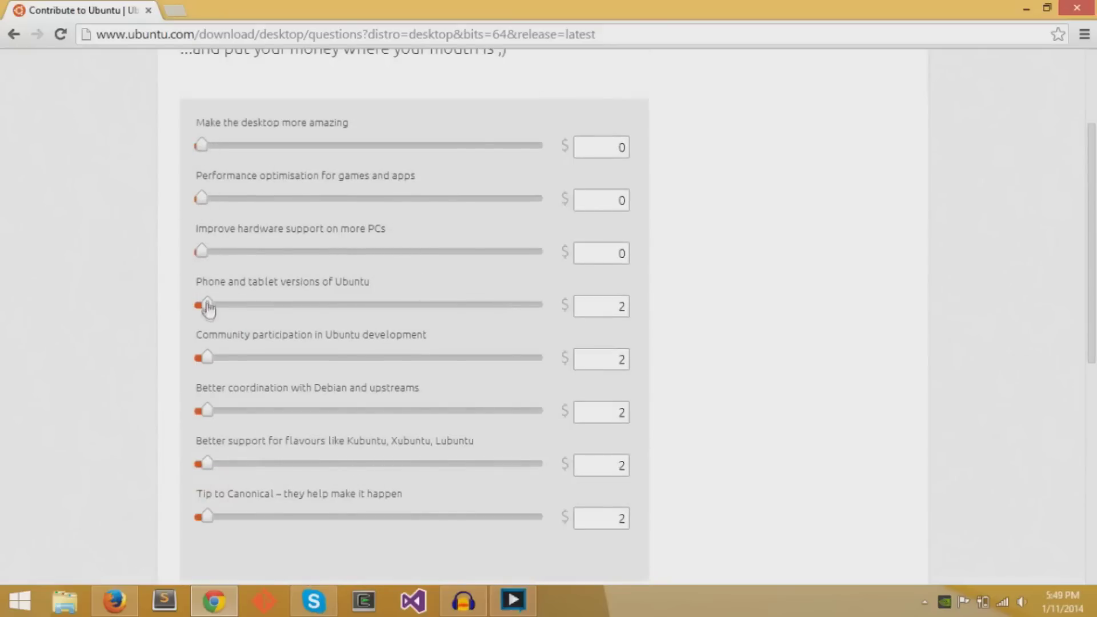
pyautogui.moveTo(206, 305); pyautogui.dragTo(179, 314)
# Zero the Debian coordination, flavours support and last sliders, then download for free.
pyautogui.moveTo(206, 416); pyautogui.dragTo(185, 417)
pyautogui.moveTo(208, 468); pyautogui.dragTo(177, 466)
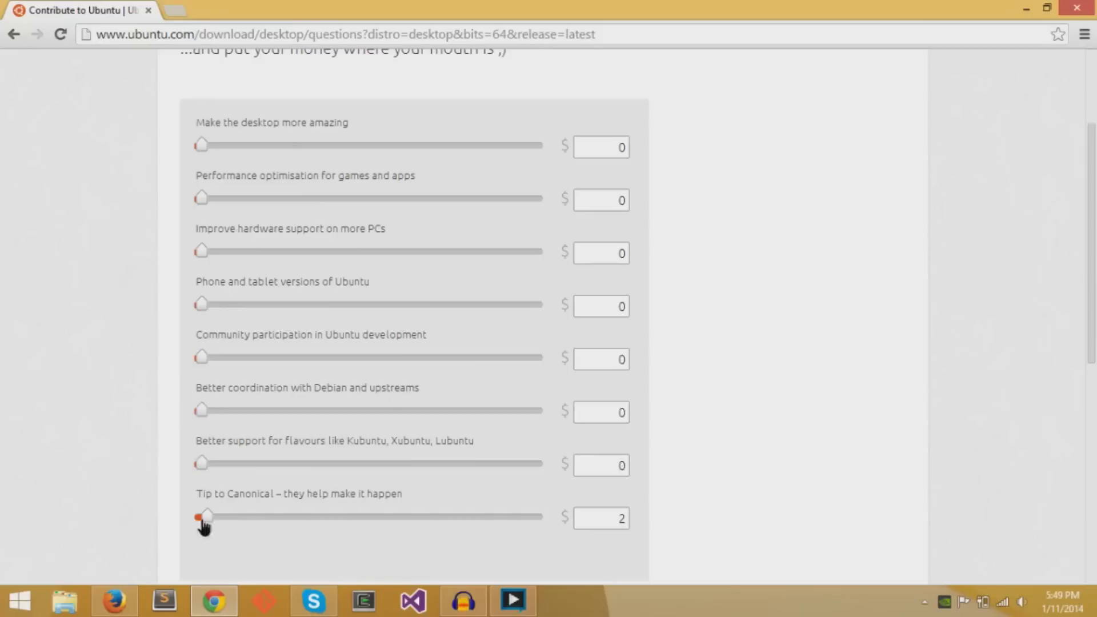
pyautogui.moveTo(205, 518); pyautogui.dragTo(164, 509)
pyautogui.scroll(-4, 717, 433)
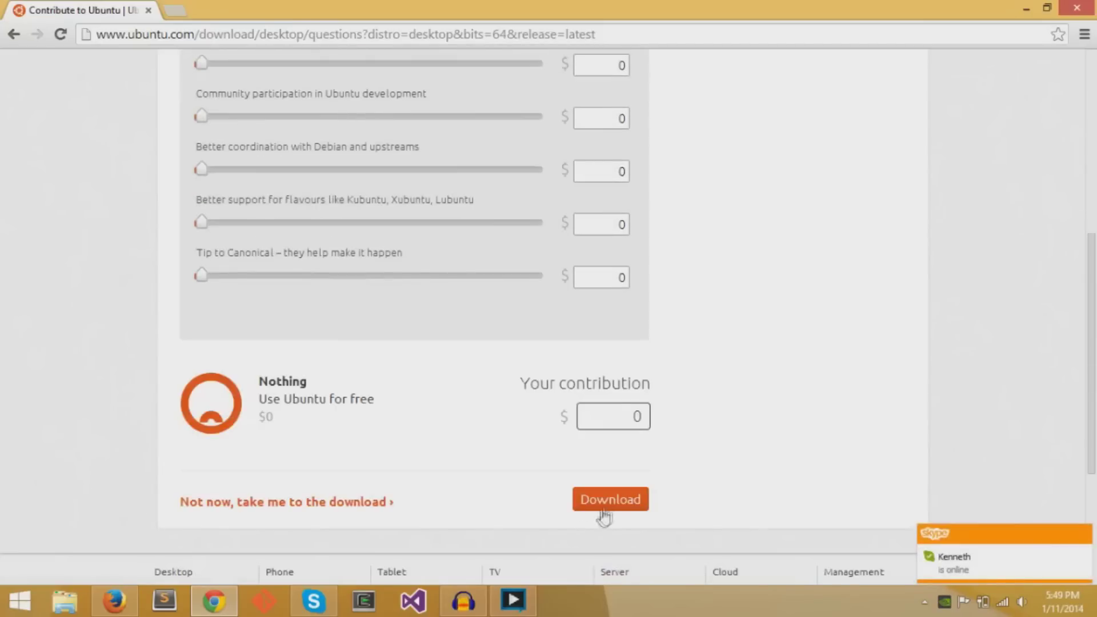
pyautogui.click(607, 505)
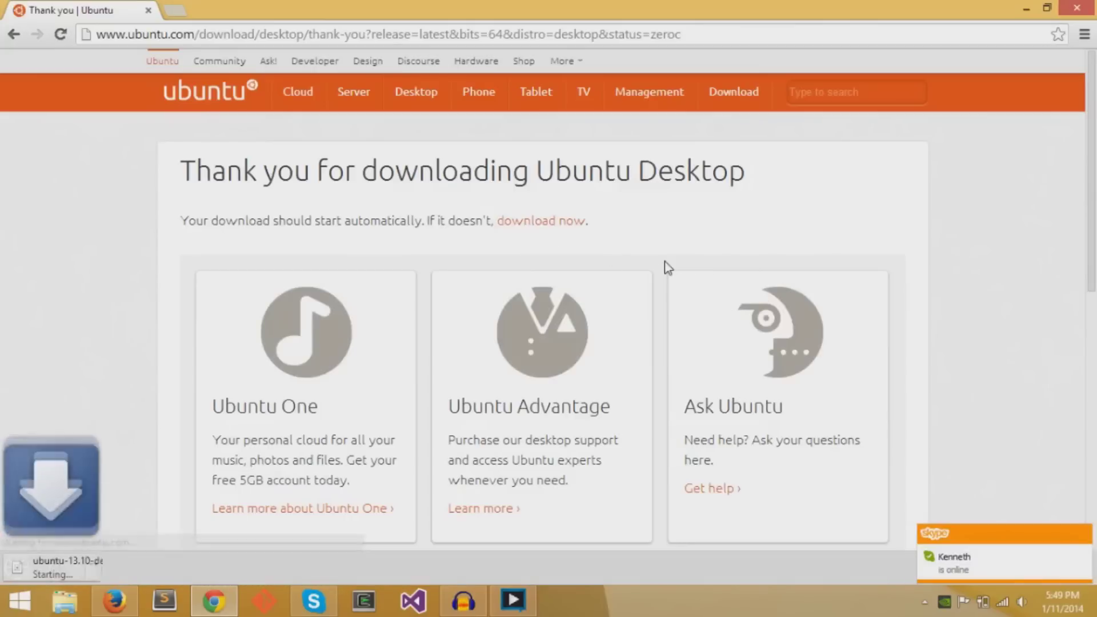
# Let the ubuntu-13.10 ISO download from the thank-you page and return to the top.
pyautogui.scroll(-1, 665, 266)
pyautogui.scroll(1, 664, 266)
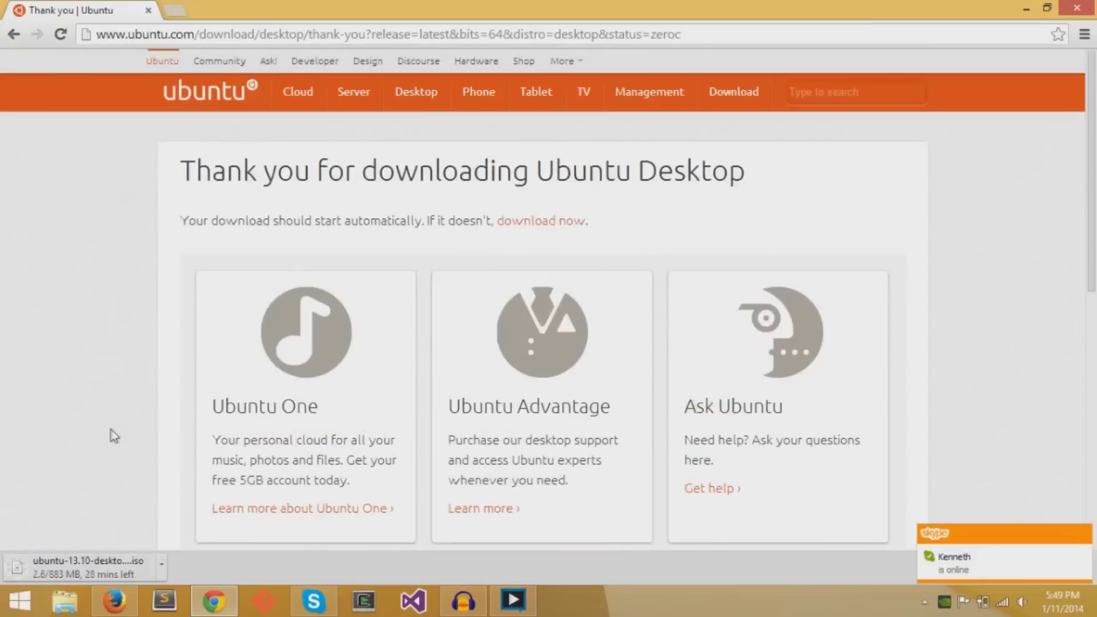
pyautogui.scroll(-1, 112, 437)
pyautogui.scroll(-4, 113, 438)
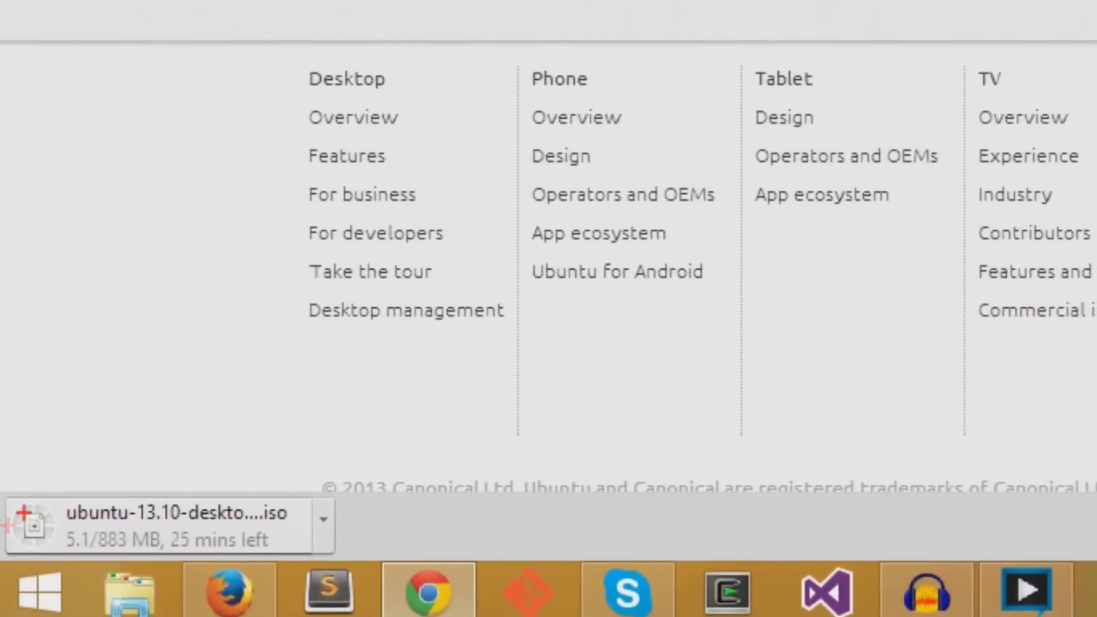
pyautogui.moveTo(65, 524); pyautogui.dragTo(292, 527)
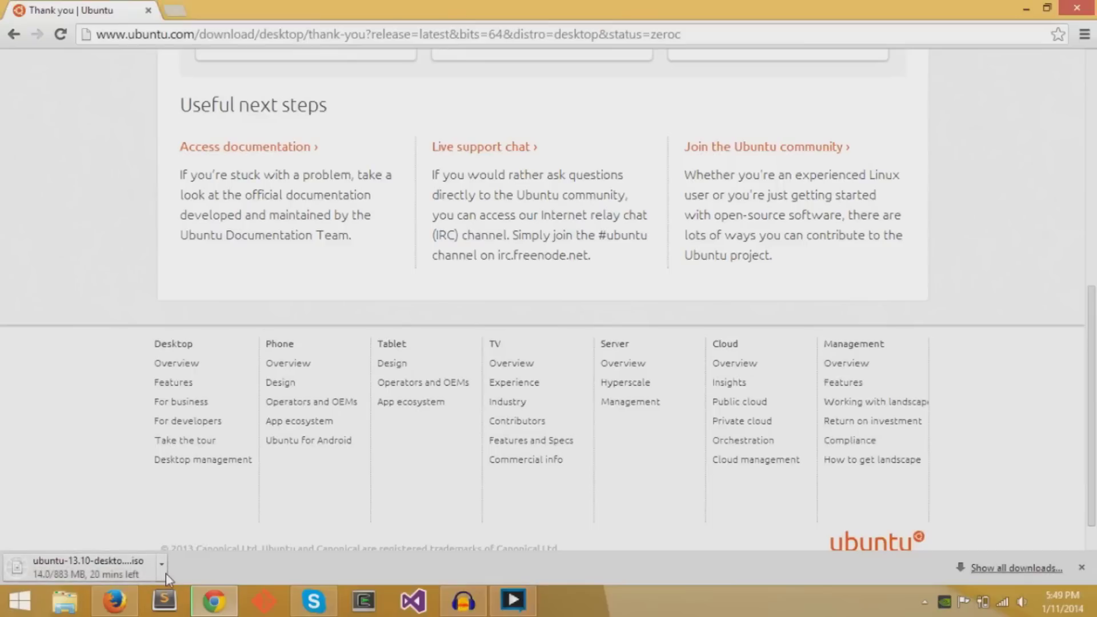
pyautogui.scroll(8, 655, 295)
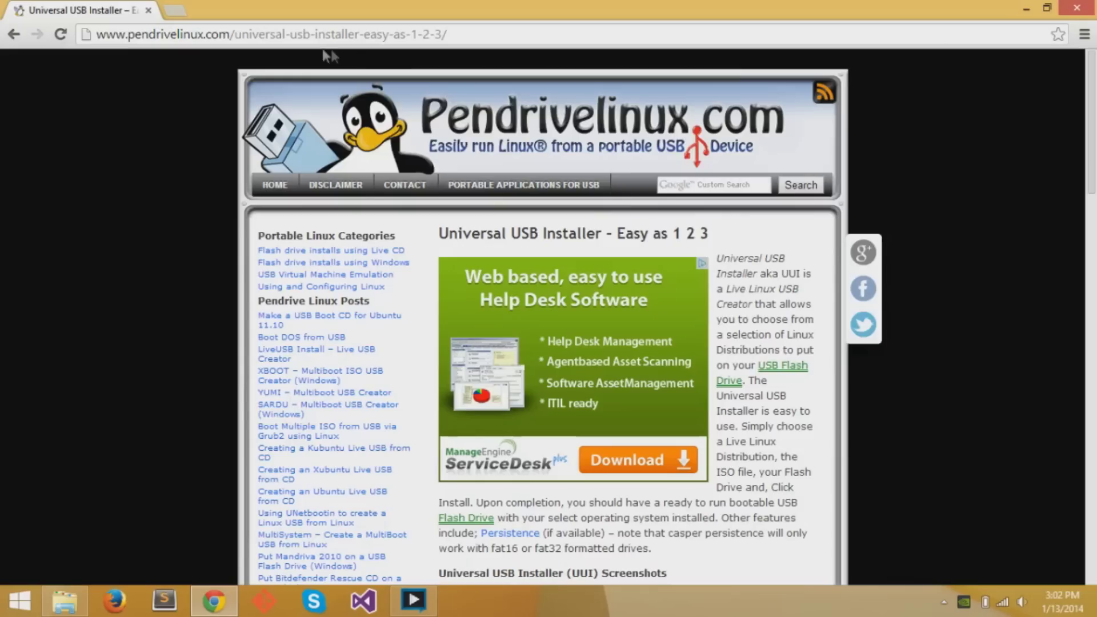
# Download Universal-USB-Installer-1.9.5.1.exe from pendrivelinux and launch it.
pyautogui.click(187, 42)
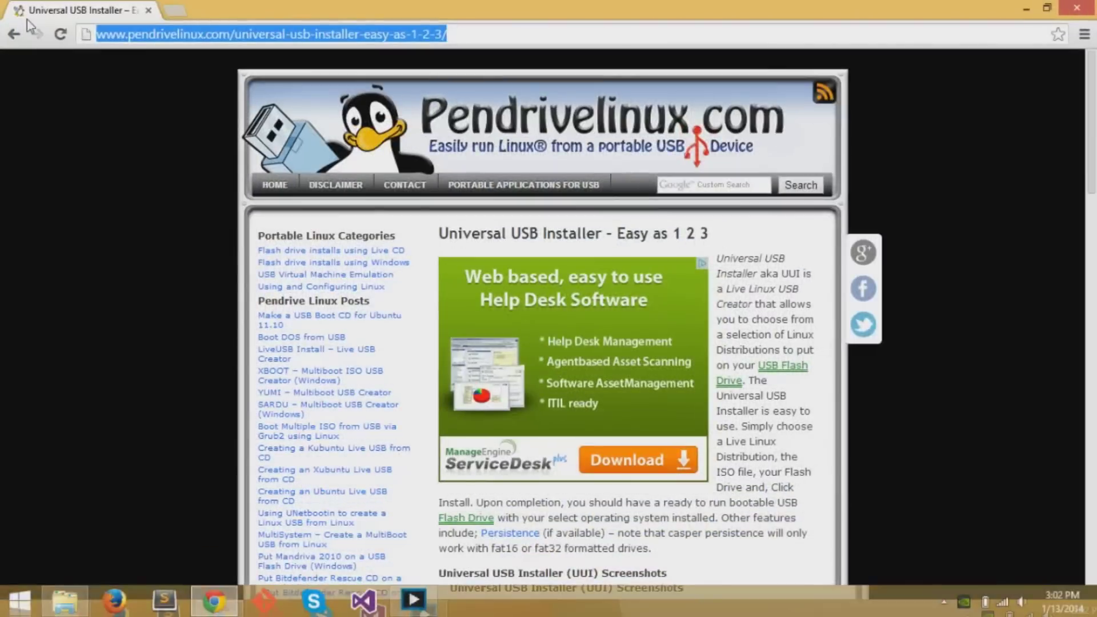
pyautogui.scroll(-4, 825, 349)
pyautogui.scroll(-5, 808, 355)
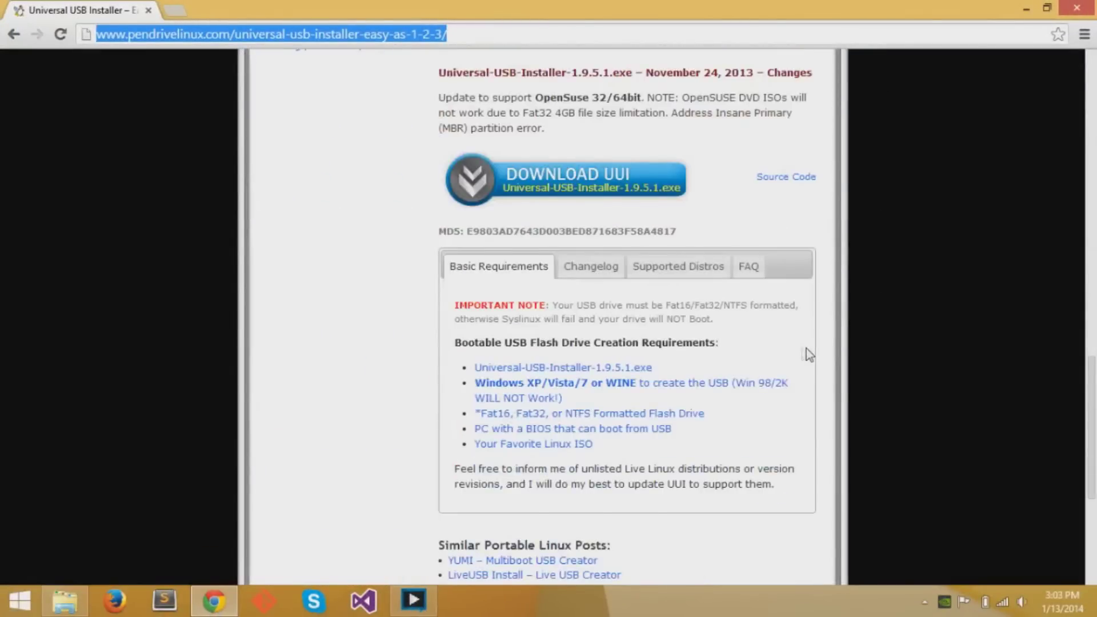
pyautogui.scroll(2, 806, 347)
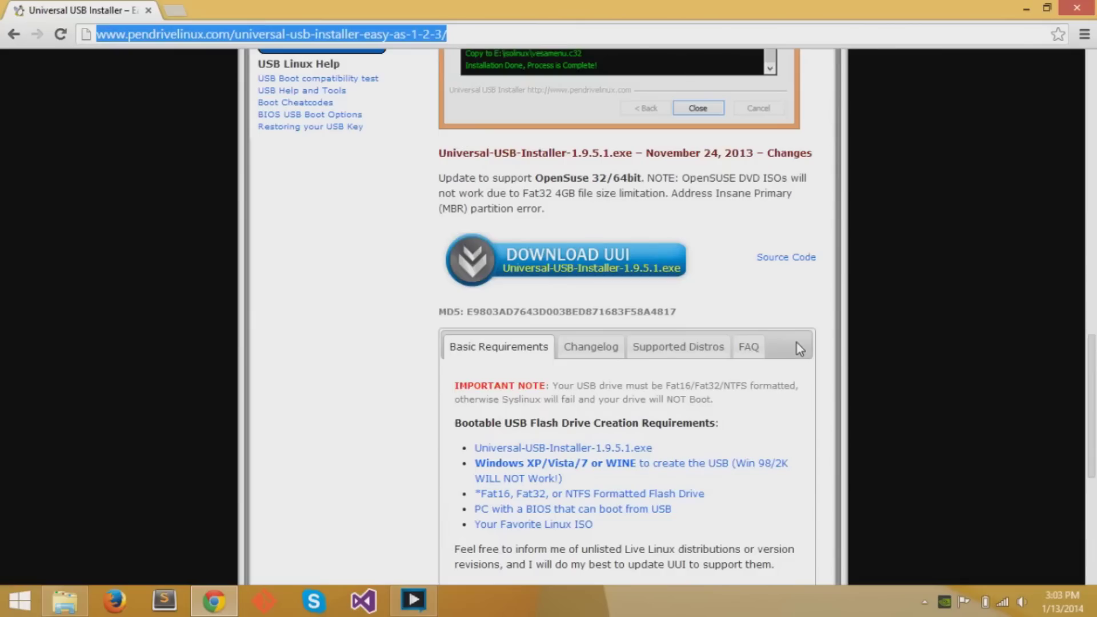
pyautogui.click(607, 274)
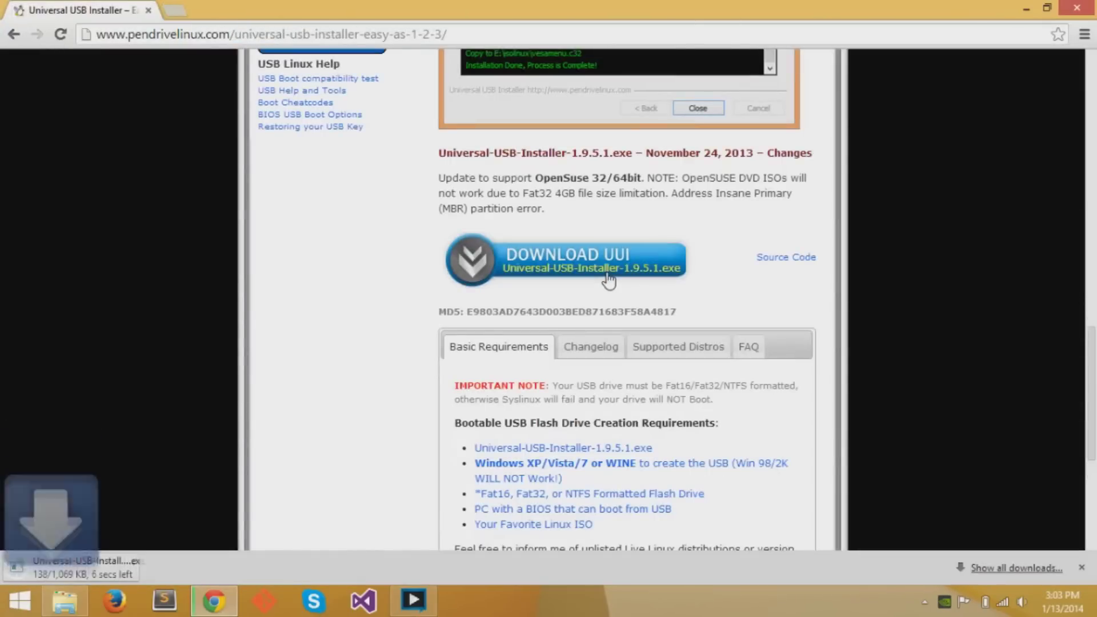
pyautogui.click(131, 568)
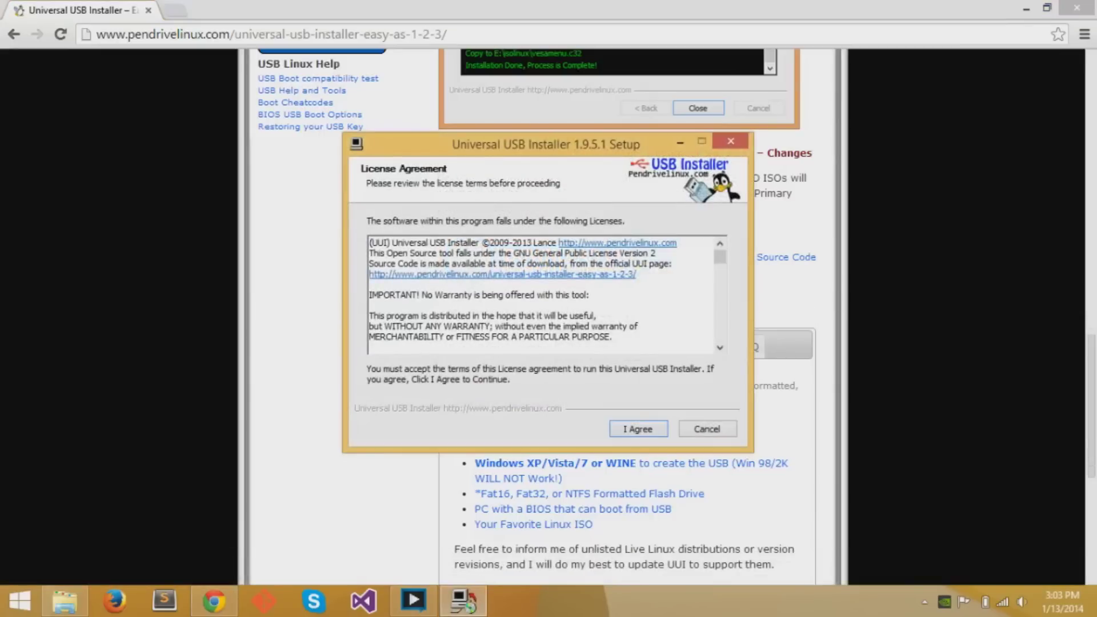
# Accept the Universal USB Installer licence agreement with I Agree.
pyautogui.scroll(-1, 653, 431)
pyautogui.click(637, 429)
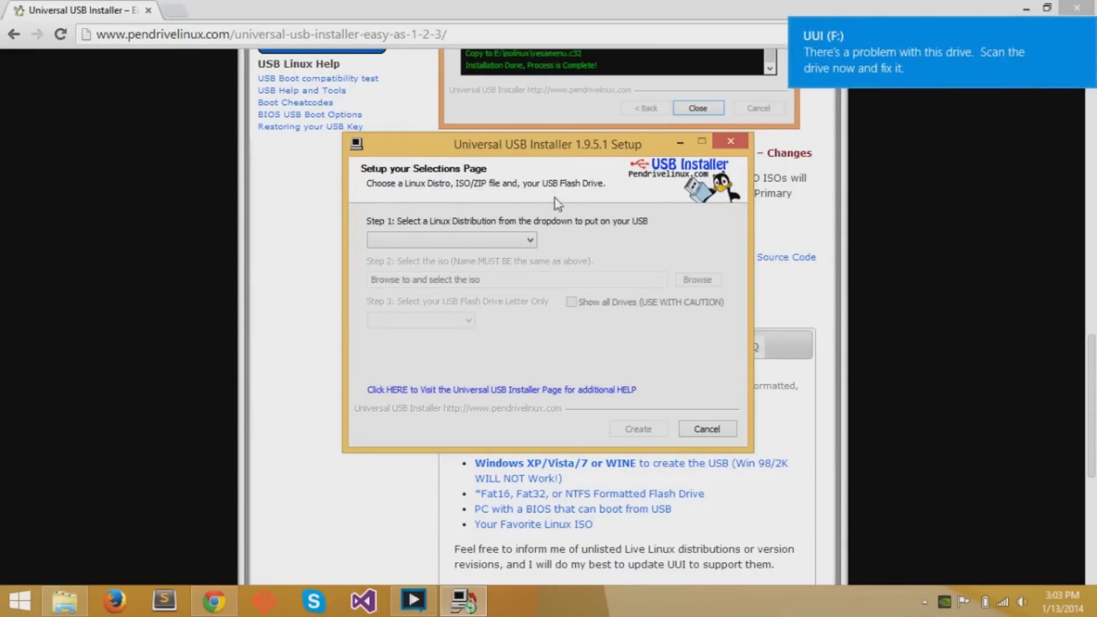
# Choose Ubuntu as the Step 1 distribution.
pyautogui.click(518, 240)
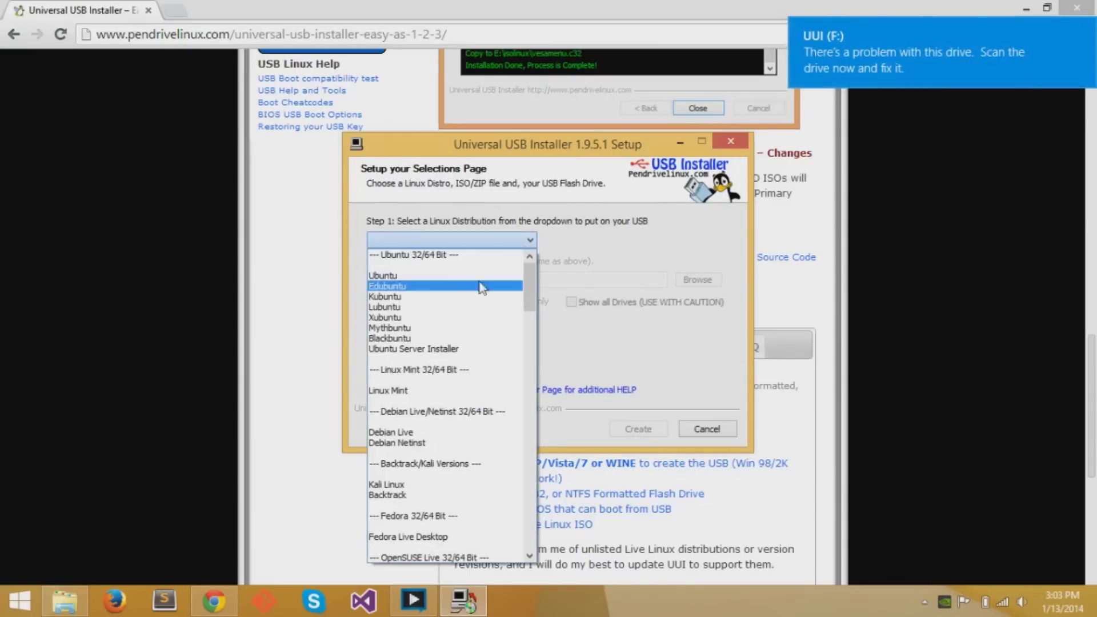
pyautogui.scroll(-9, 489, 378)
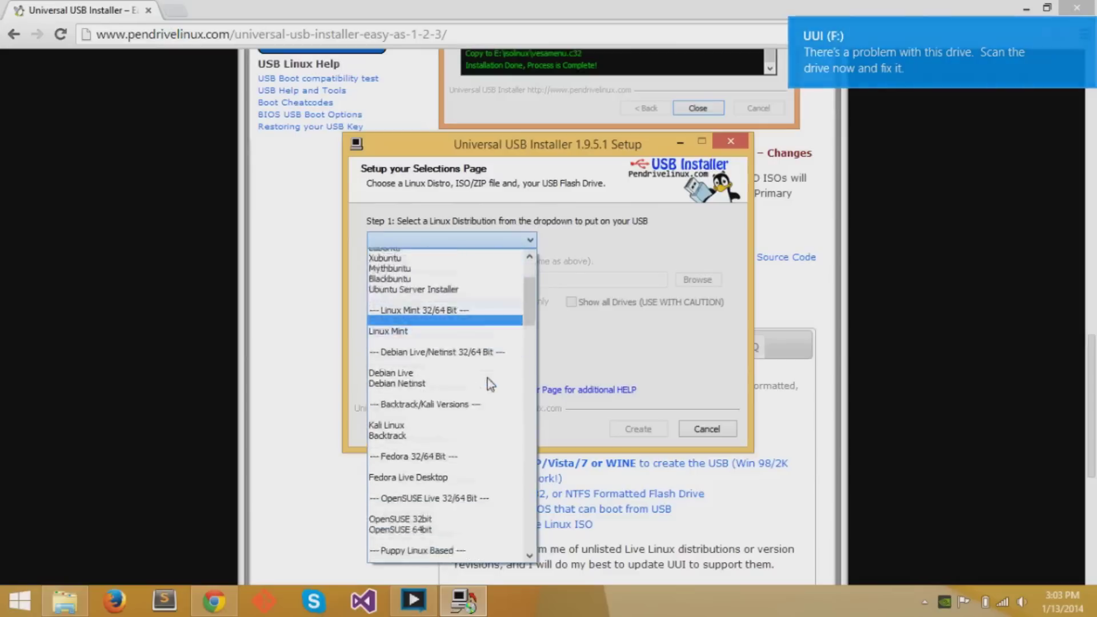
pyautogui.moveTo(527, 330); pyautogui.dragTo(533, 548)
pyautogui.scroll(15, 520, 532)
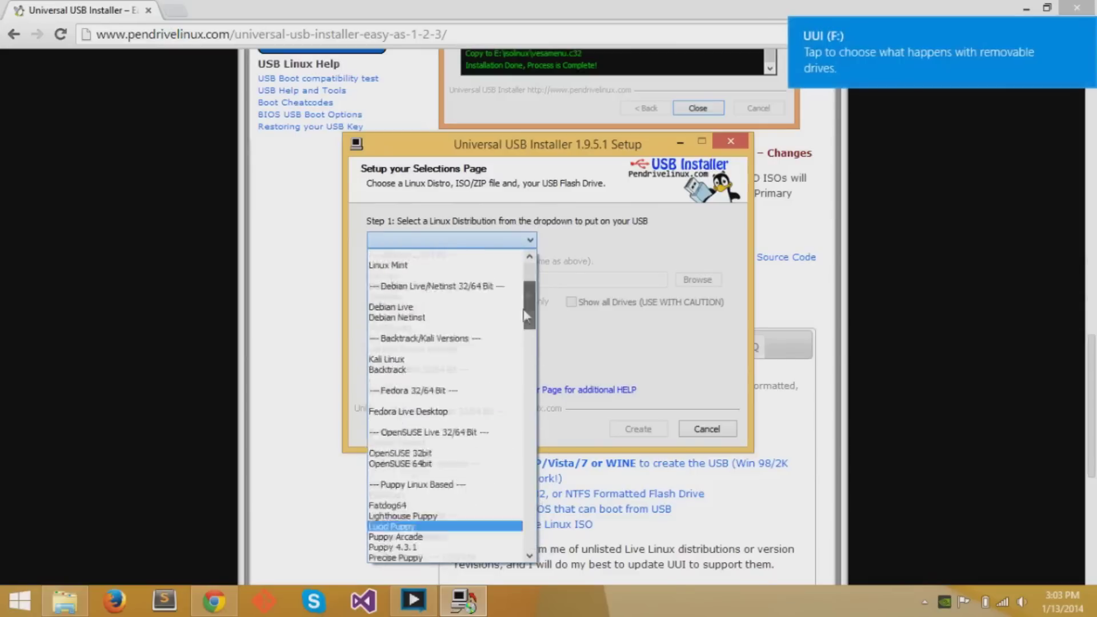
pyautogui.click(403, 277)
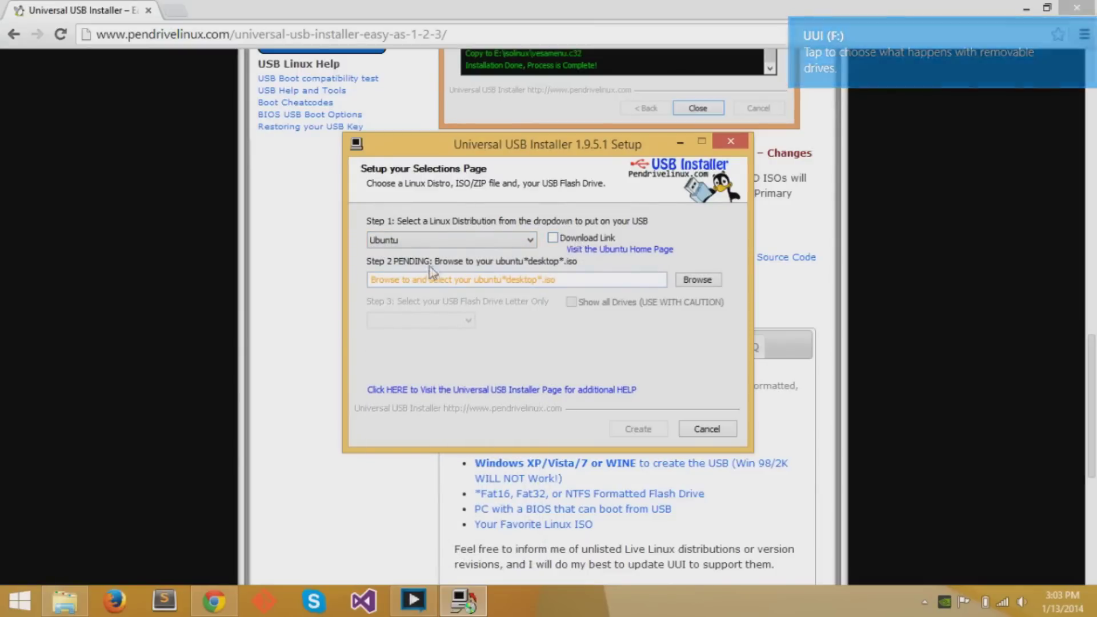
# Set the ISO to ubuntu-13.10-desktop-amd64.iso from the Downloads folder.
pyautogui.click(697, 280)
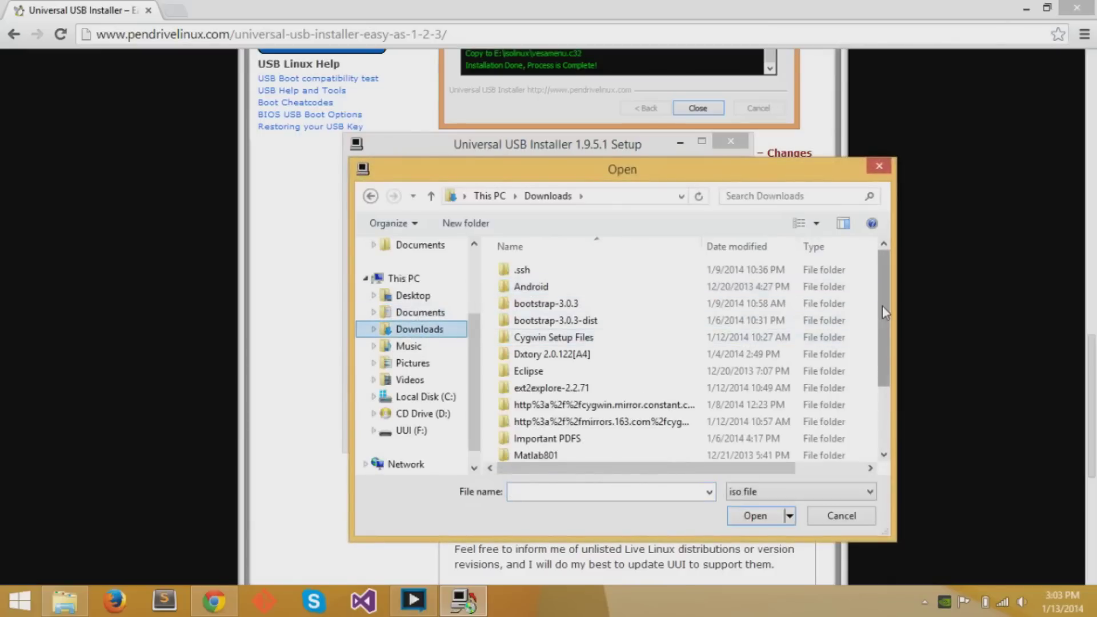
pyautogui.scroll(-2, 600, 371)
pyautogui.click(600, 454)
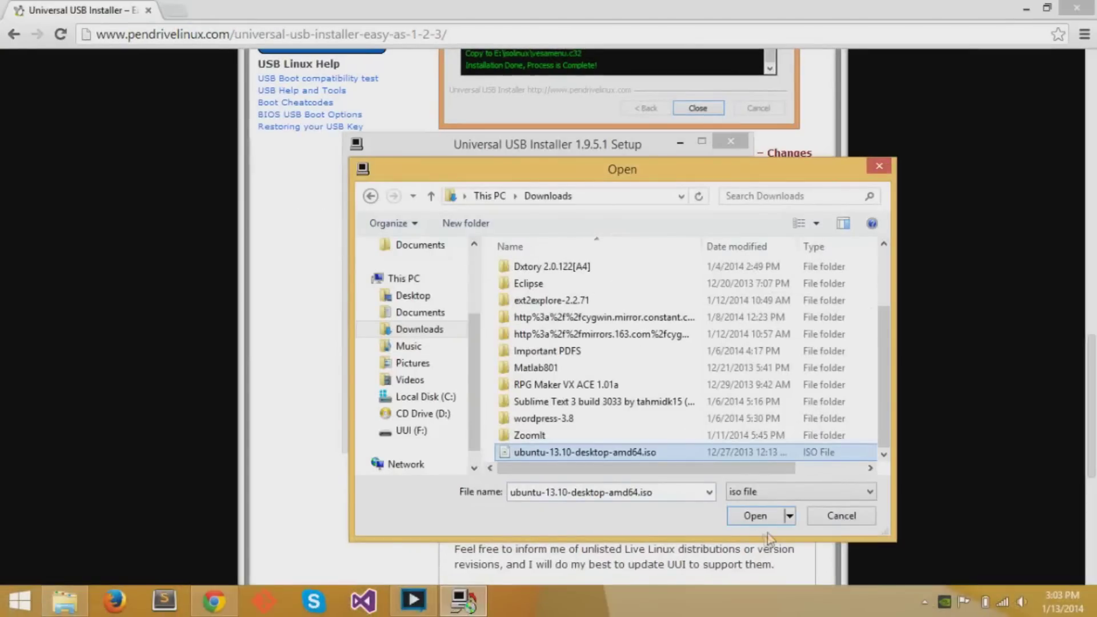
pyautogui.click(909, 543)
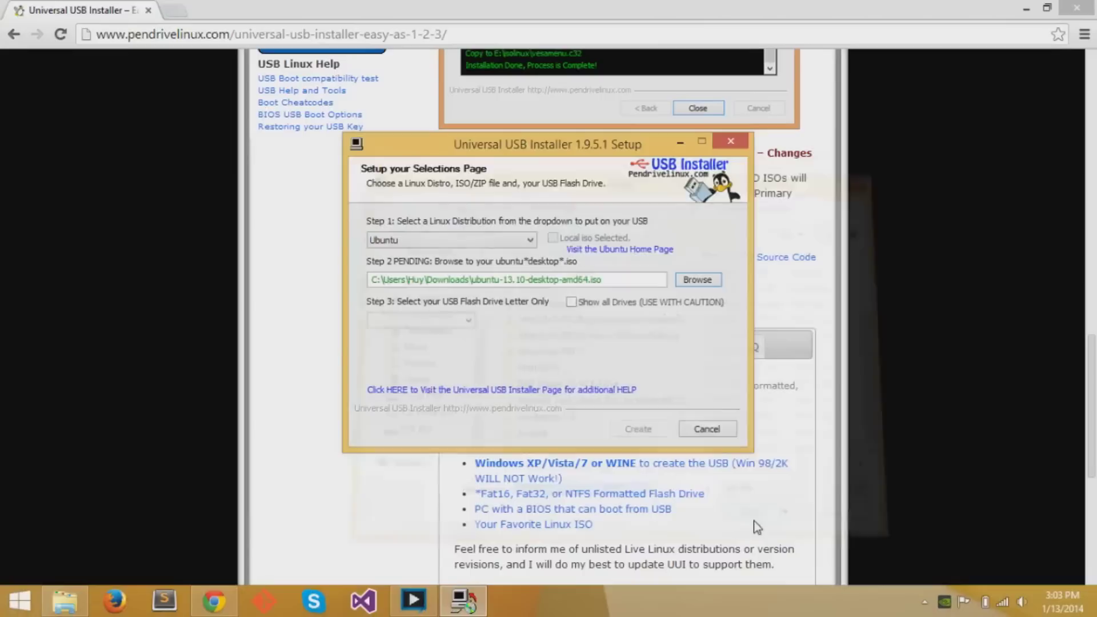
# Show all drives, target F:\ UUI 14GB, and enable formatting it as Fat32.
pyautogui.click(439, 321)
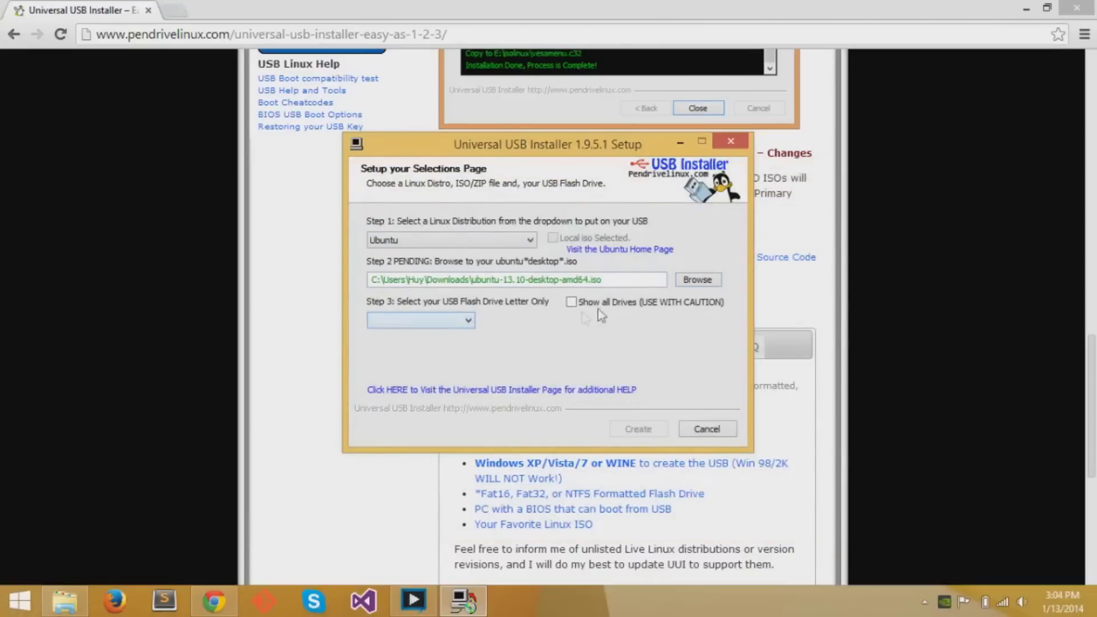
pyautogui.click(572, 302)
pyautogui.click(468, 321)
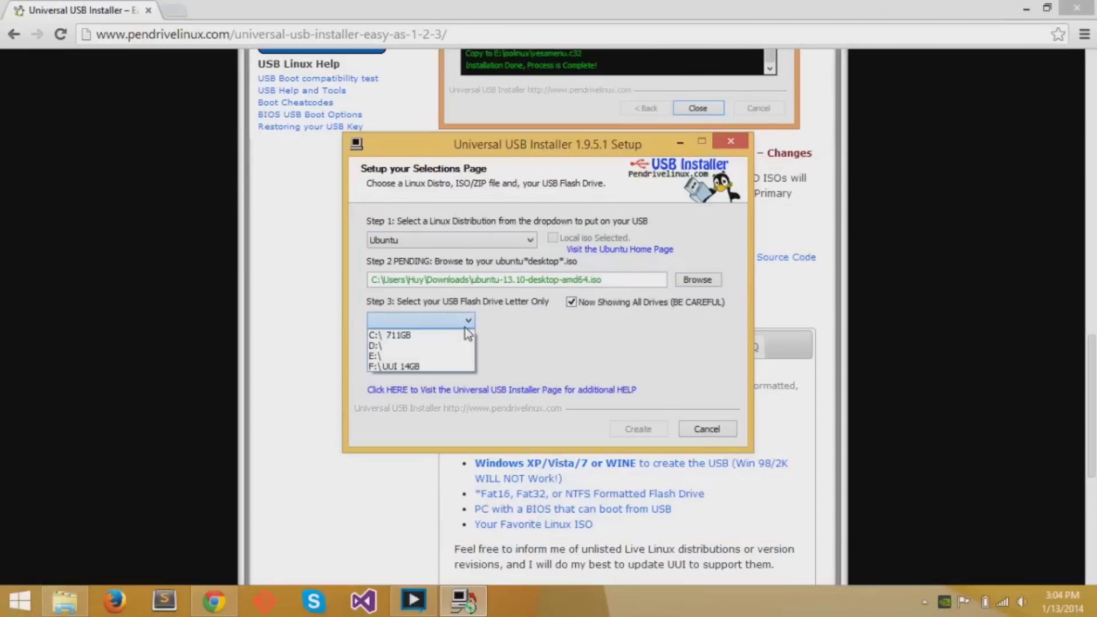
pyautogui.click(438, 366)
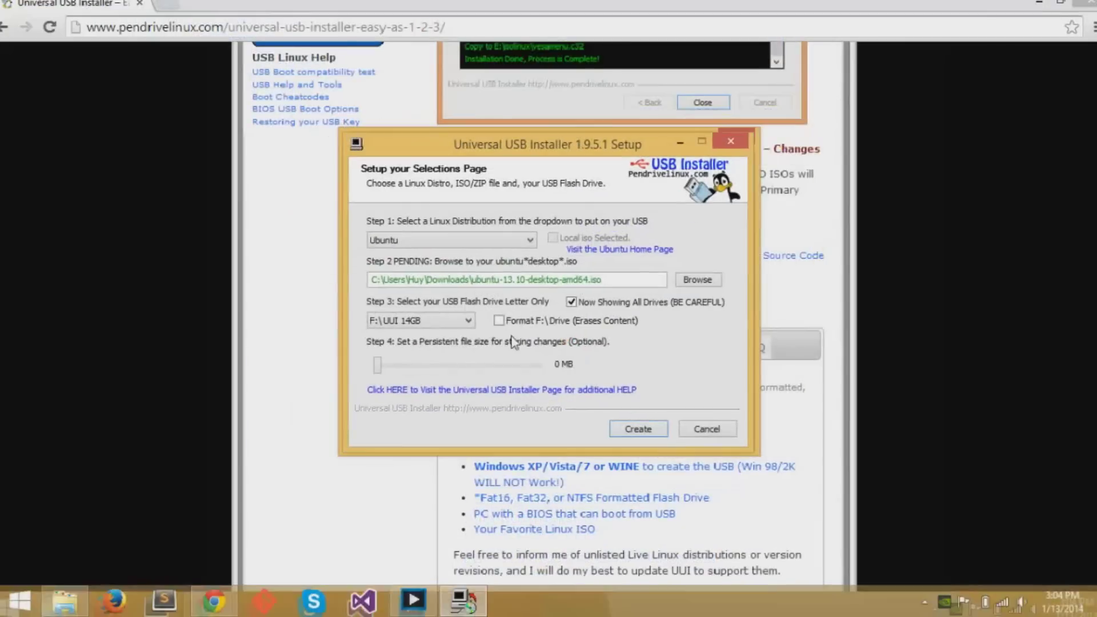
pyautogui.click(499, 323)
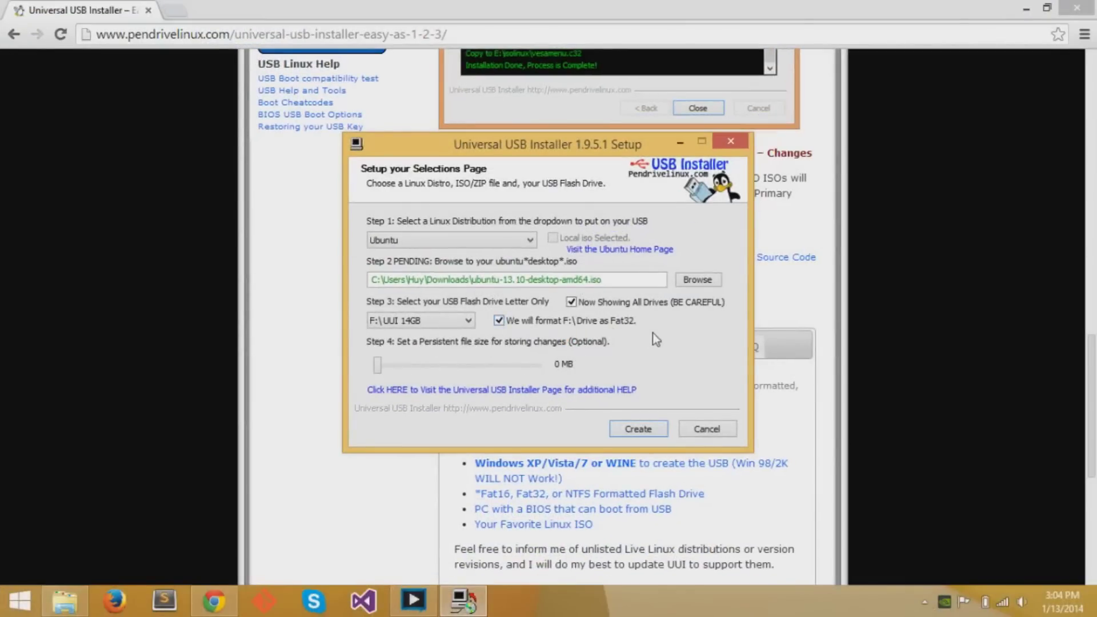
# Create the Ubuntu USB on F:, confirm the format, and close the installer when finished.
pyautogui.click(644, 432)
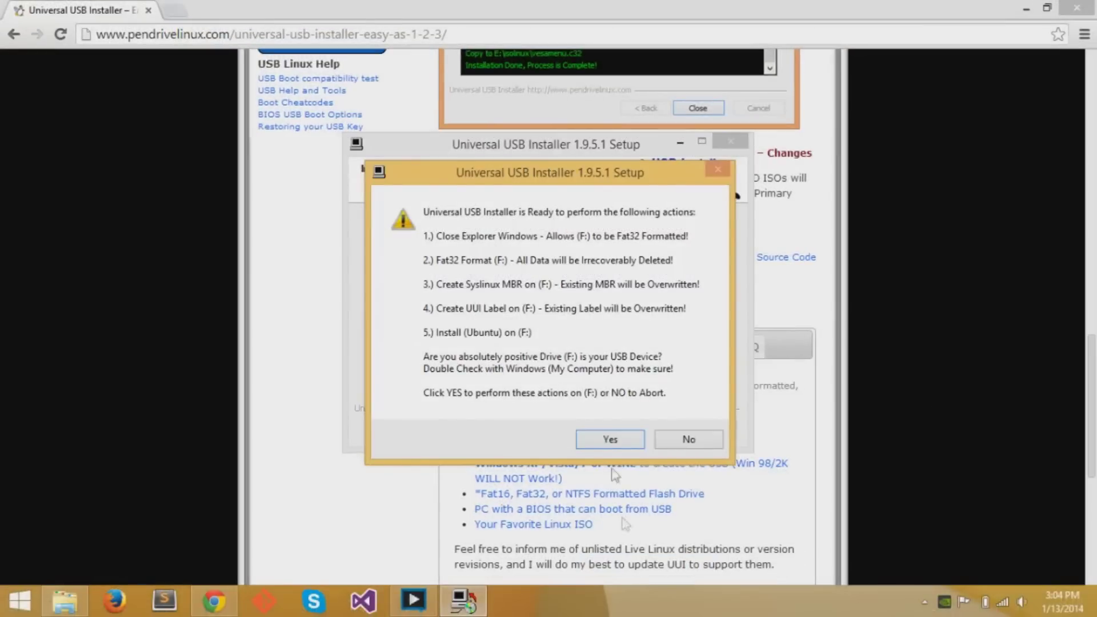
pyautogui.click(610, 441)
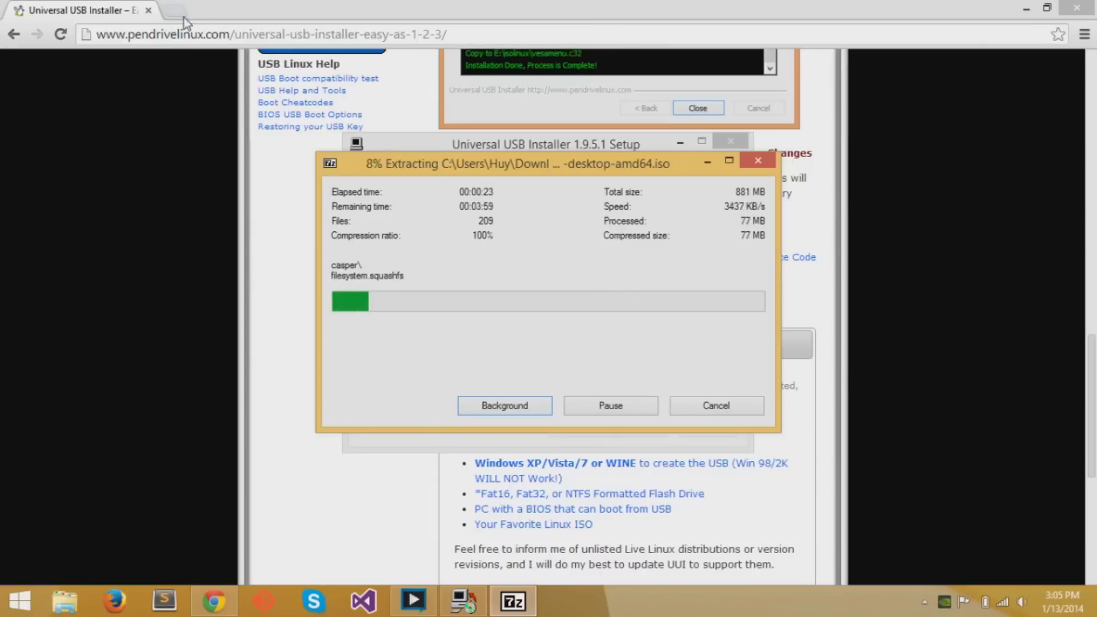
pyautogui.click(114, 602)
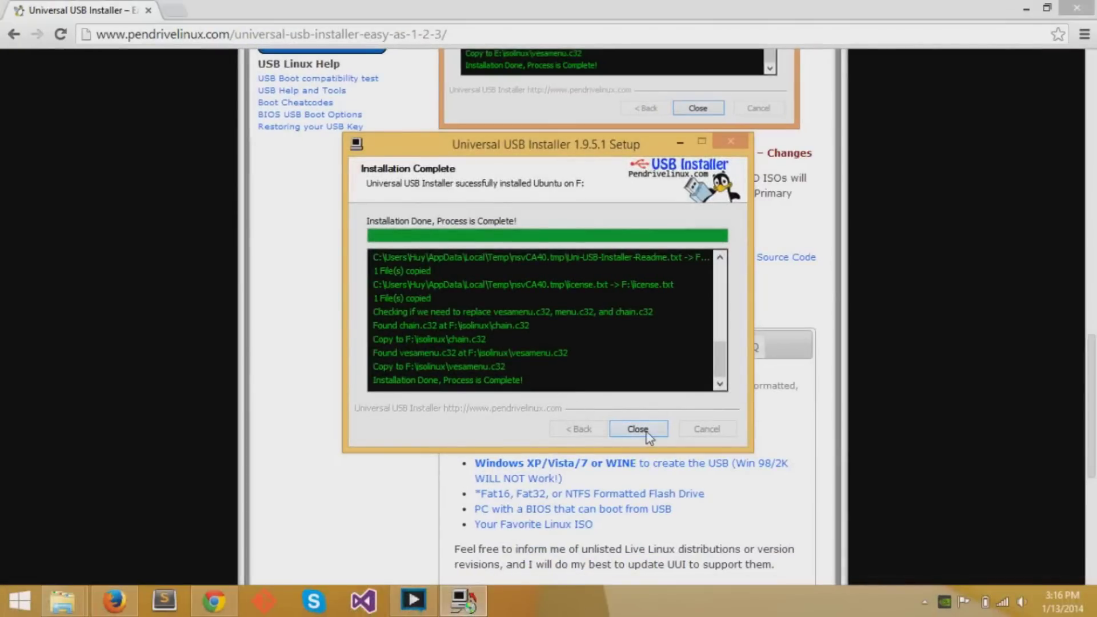
pyautogui.click(731, 572)
# Open a new File Explorer window and eject the Install Ubuntu (F:) drive.
pyautogui.rightClick(62, 600)
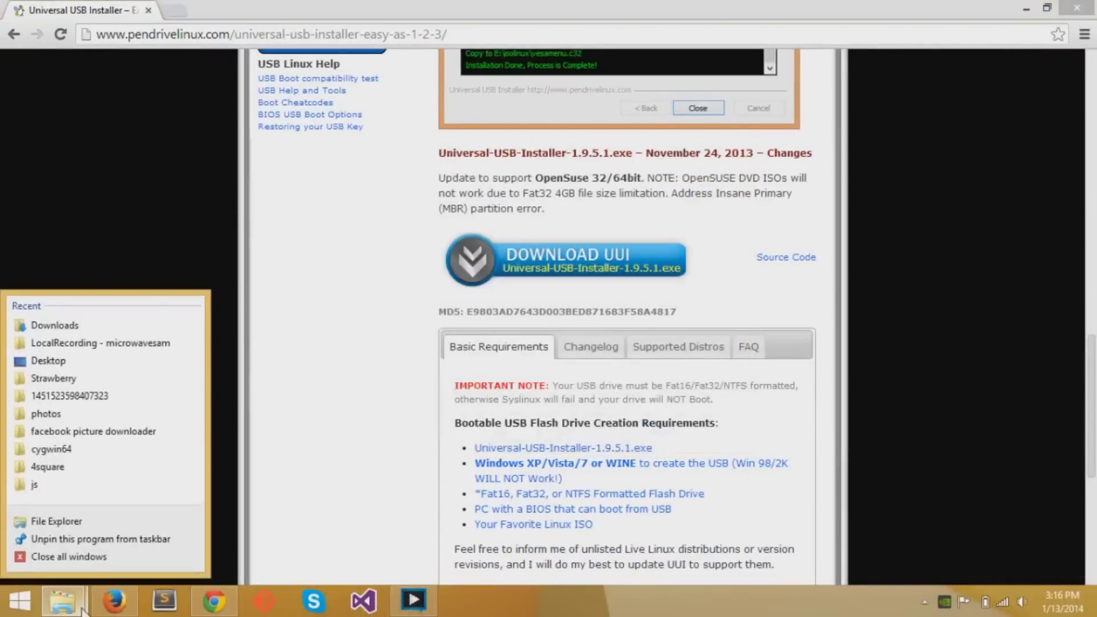
pyautogui.click(108, 522)
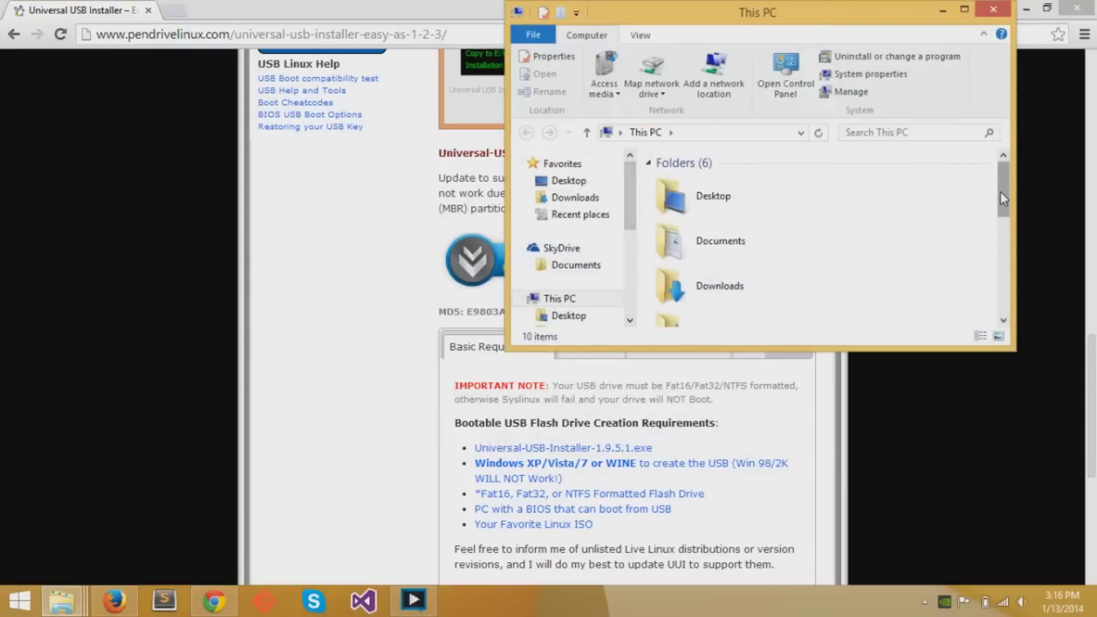
pyautogui.scroll(-5, 1000, 193)
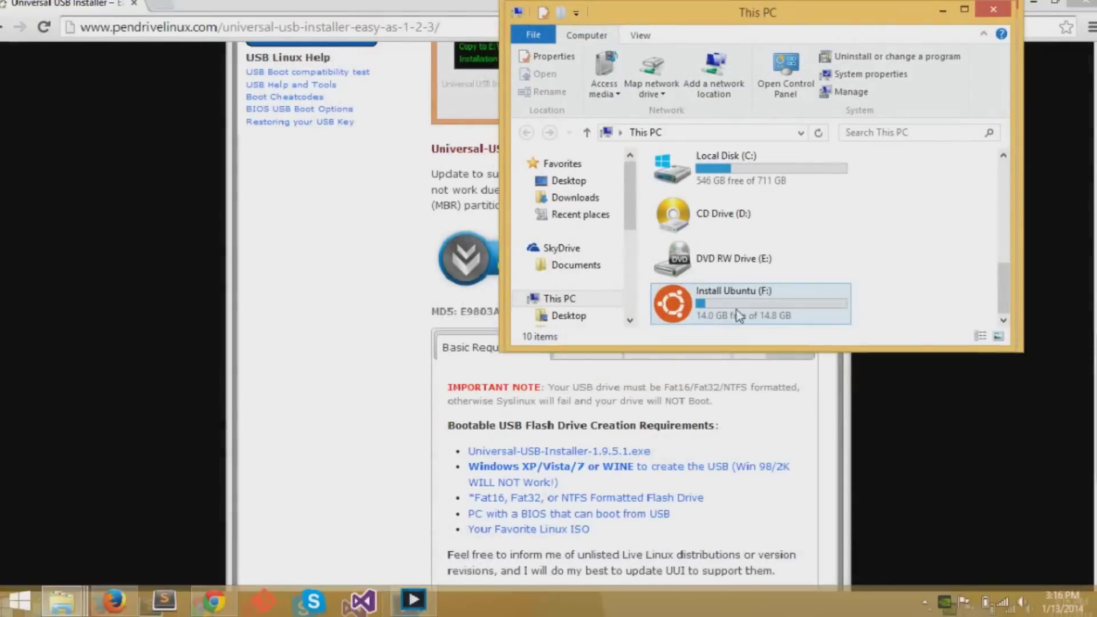
pyautogui.rightClick(736, 311)
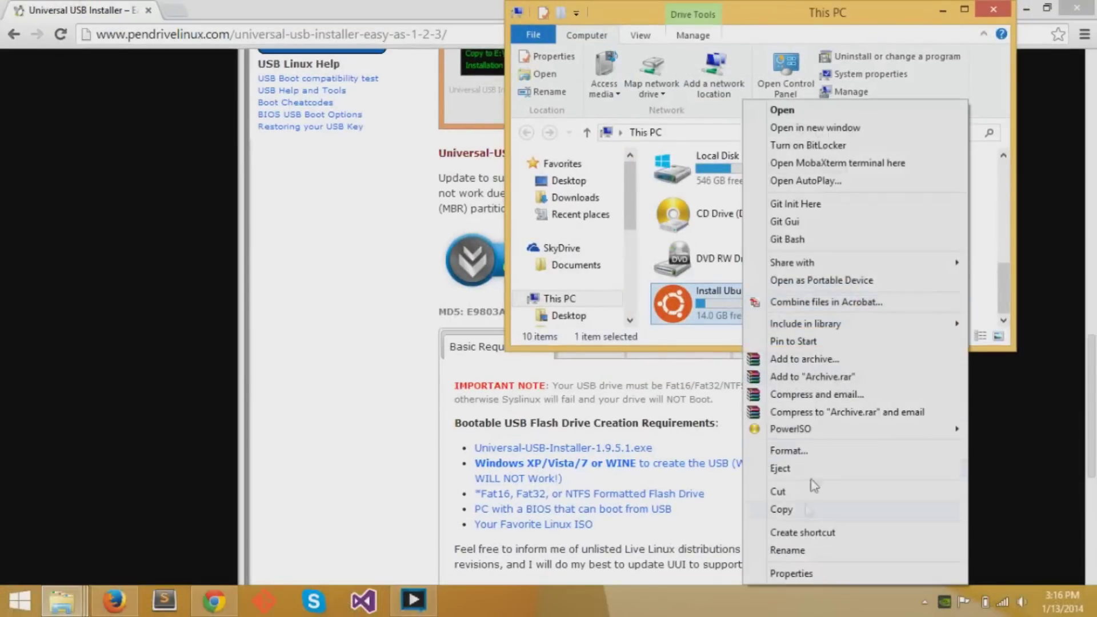
pyautogui.click(807, 469)
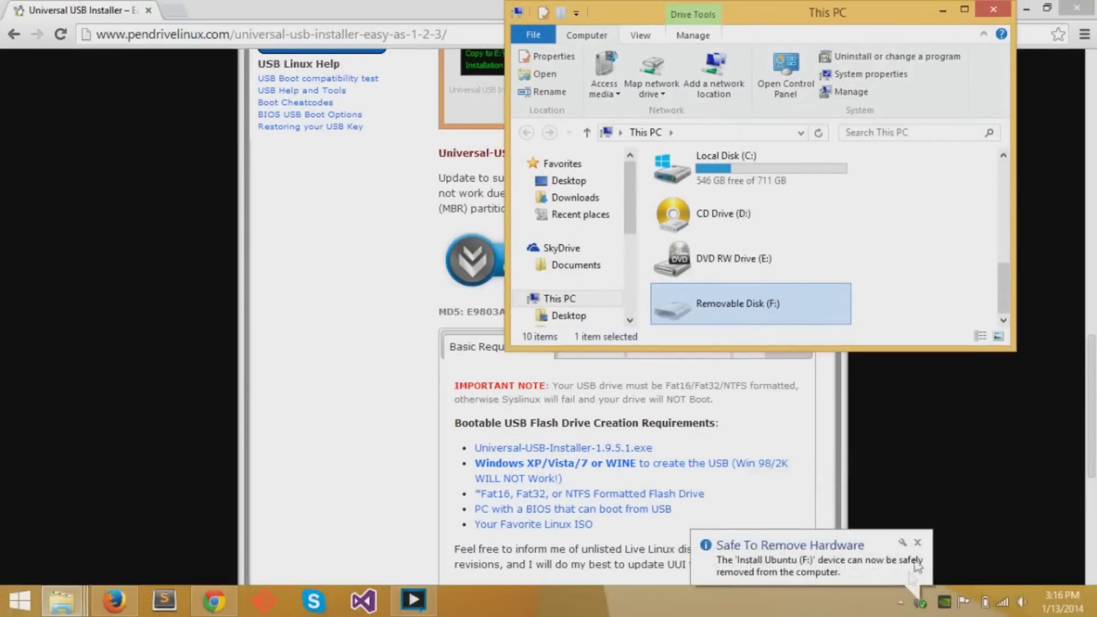
pyautogui.click(919, 542)
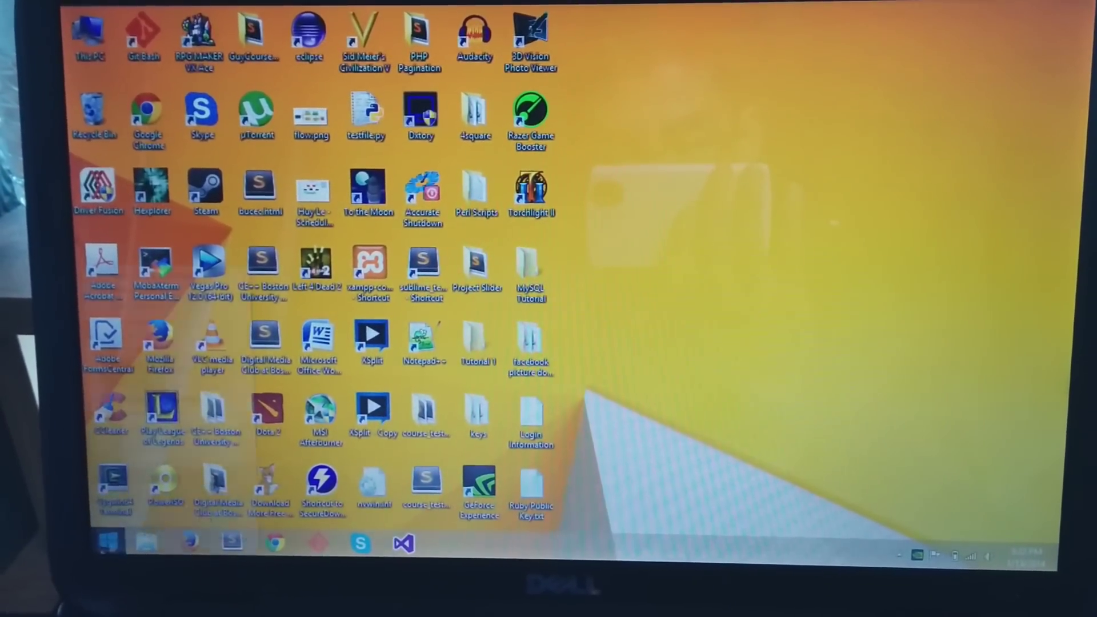
# Restart Windows 8 through the Start button's Shut down or sign out menu.
pyautogui.rightClick(112, 534)
pyautogui.moveTo(143, 529)
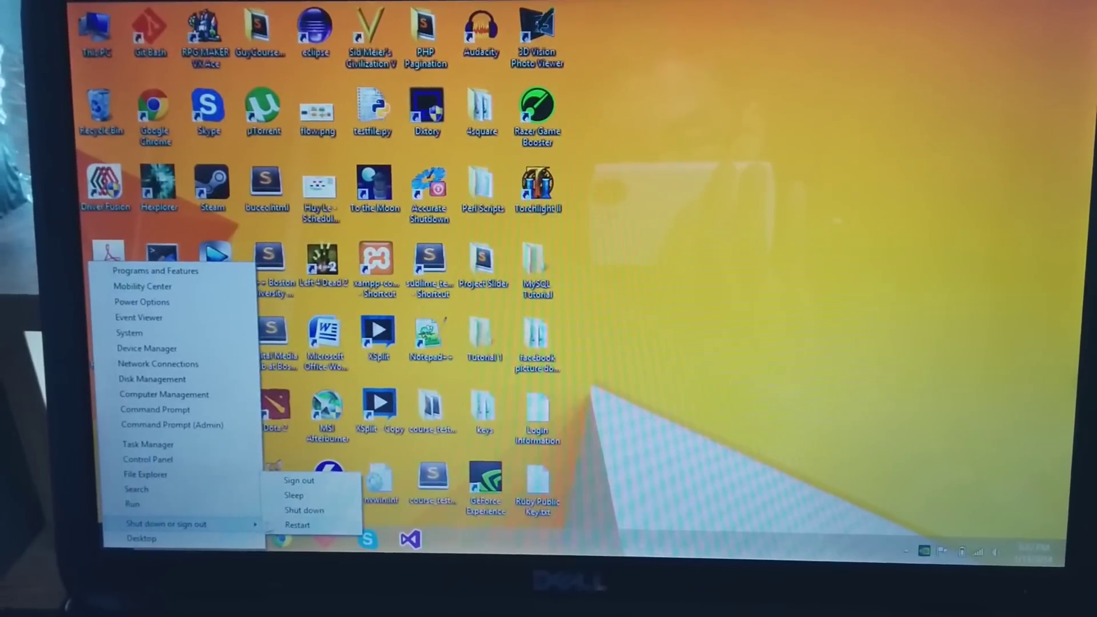
pyautogui.click(299, 531)
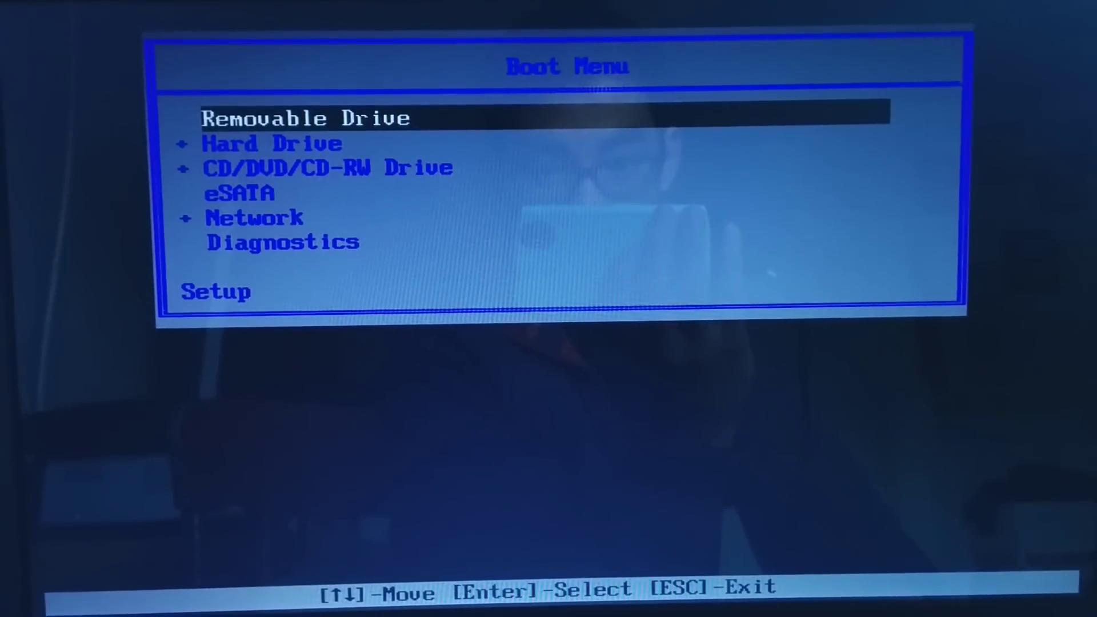
pyautogui.press('Down')
pyautogui.press('Down')
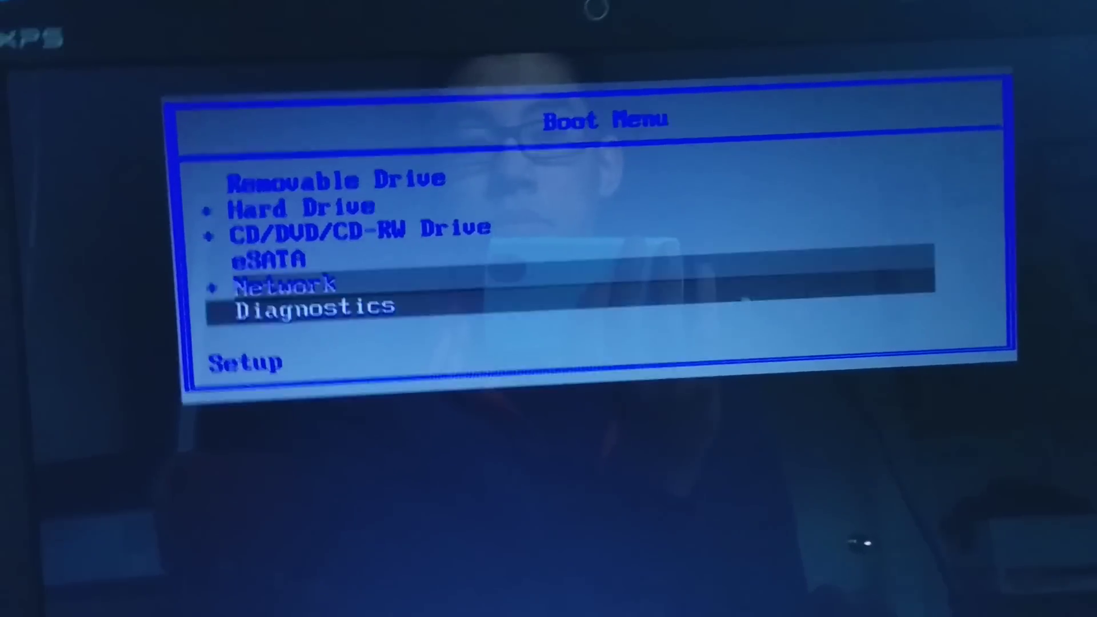
pyautogui.press('Up')
pyautogui.press('Up')
pyautogui.press('Up')
pyautogui.press('Up')
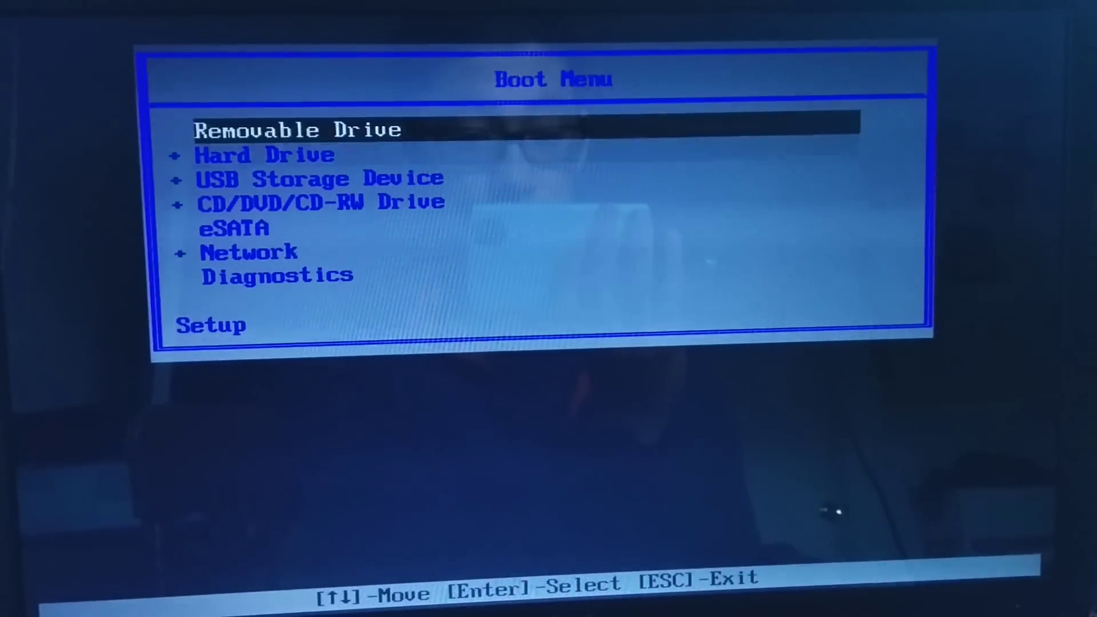
# Highlight USB Storage Device in the Boot Menu's list of boot devices.
pyautogui.press('Down')
pyautogui.press('Down')
pyautogui.press('Down')
pyautogui.press('Down')
pyautogui.press('Up')
pyautogui.press('Up')
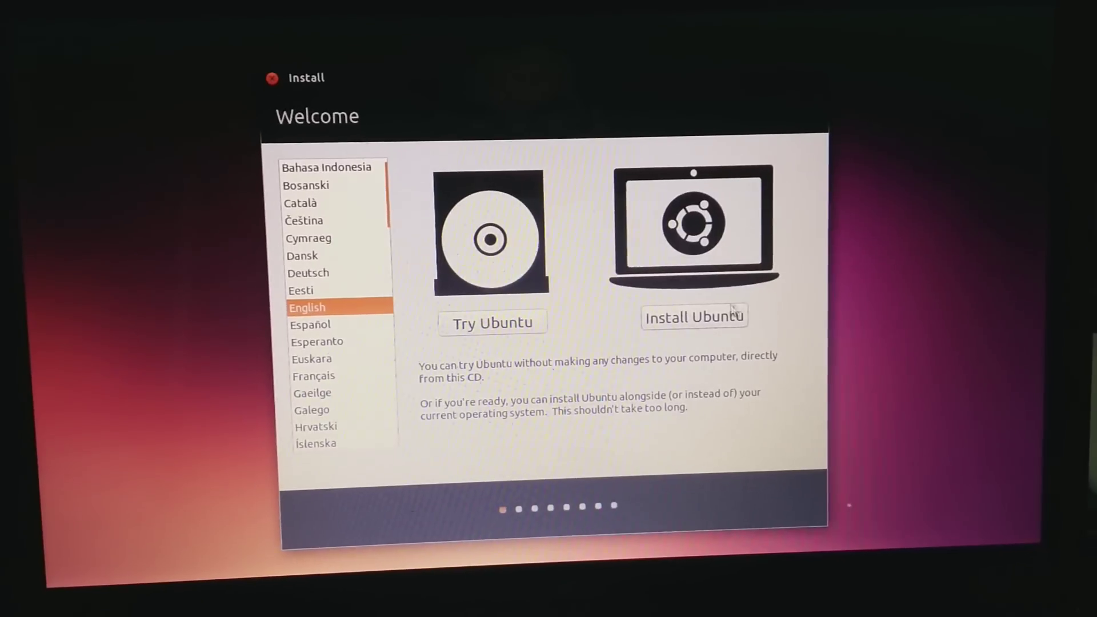
# Choose Try Ubuntu to load the live desktop, then show the top-panel calendar.
pyautogui.click(496, 320)
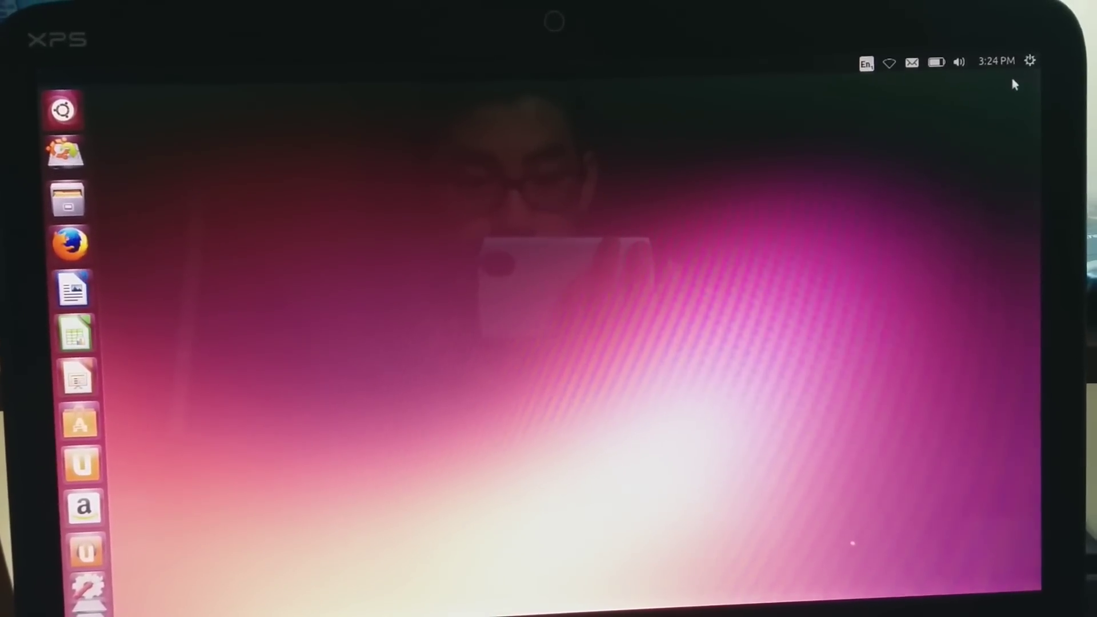
pyautogui.click(1031, 63)
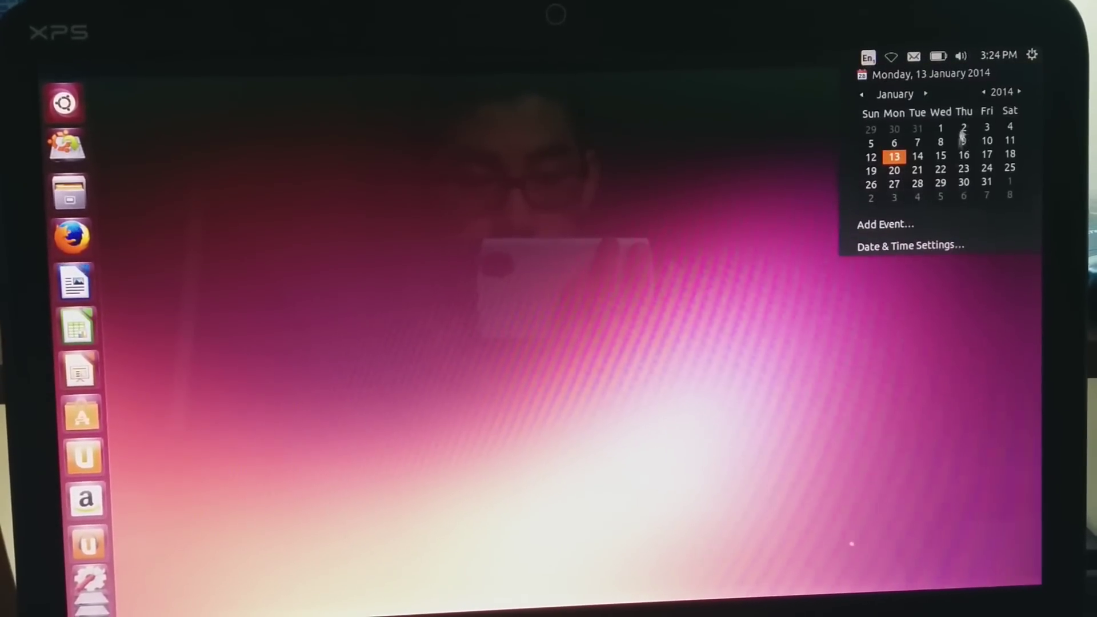